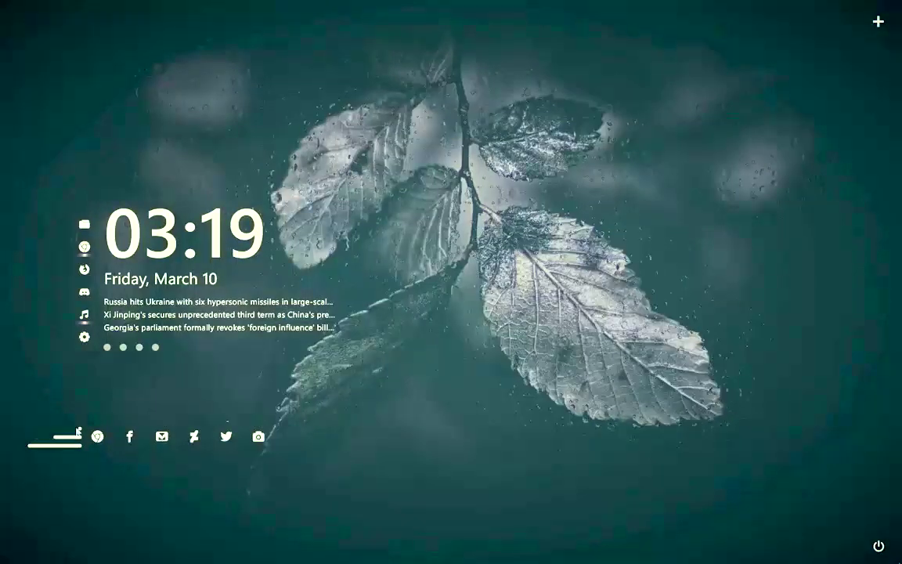
left_click(878, 31)
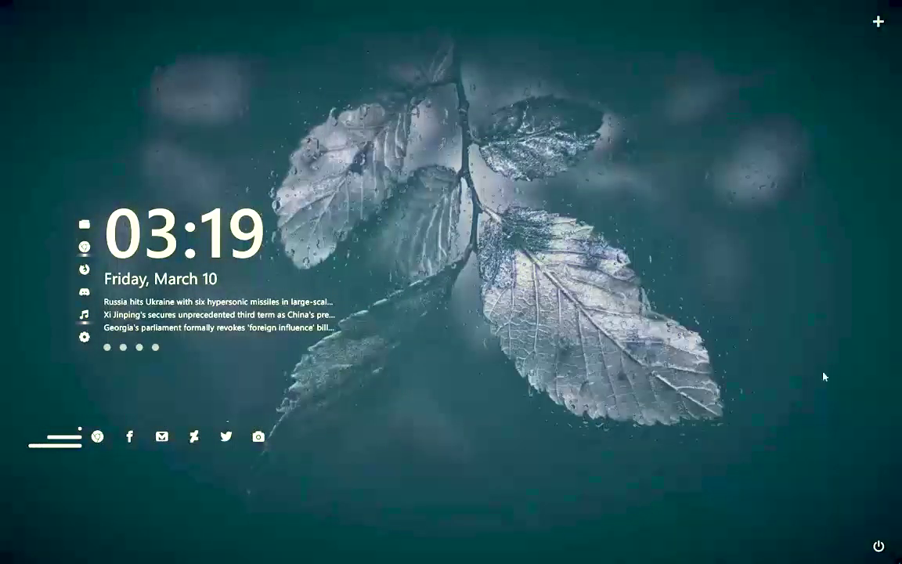
left_click(878, 546)
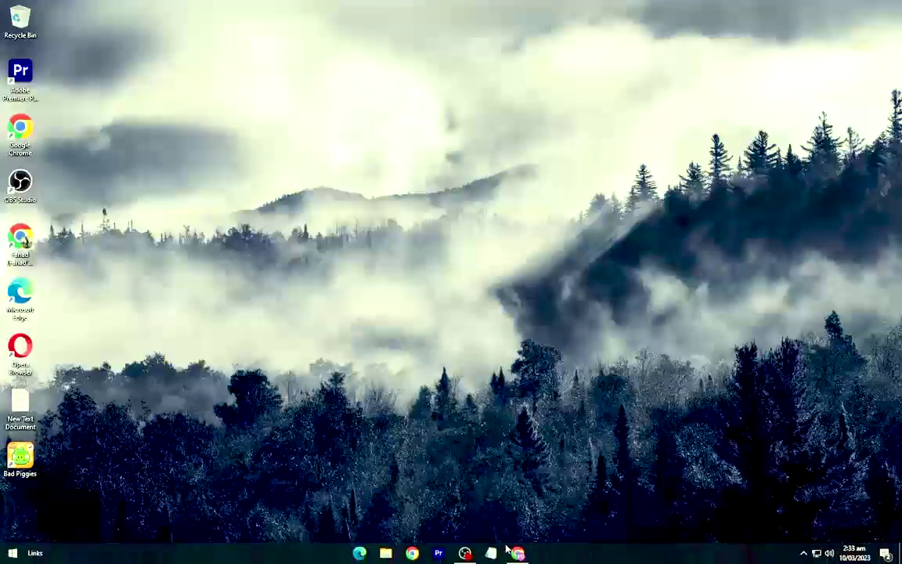
- Switch to Chrome and download the gray leafed plant photo from Unsplash, dismissing the thank-you pop-up
left_click(518, 553)
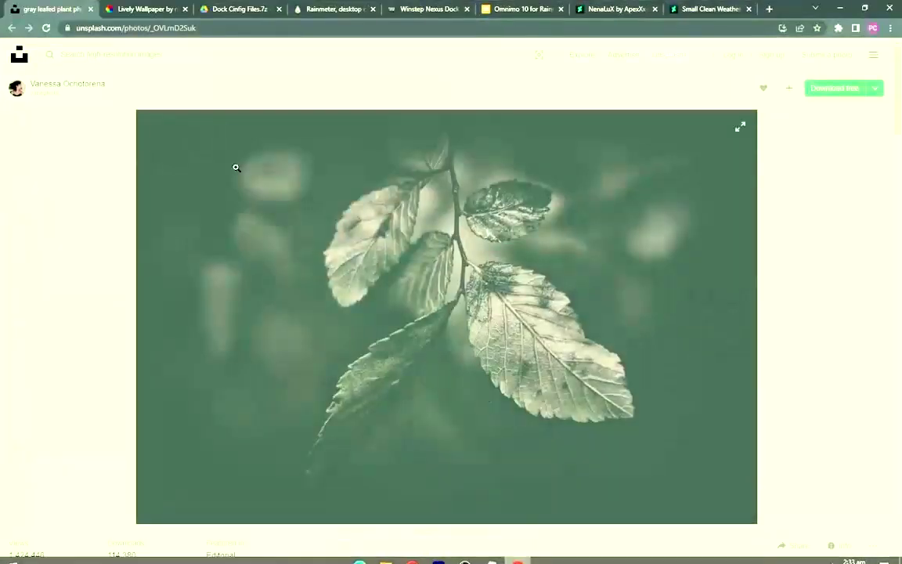
left_click(822, 91)
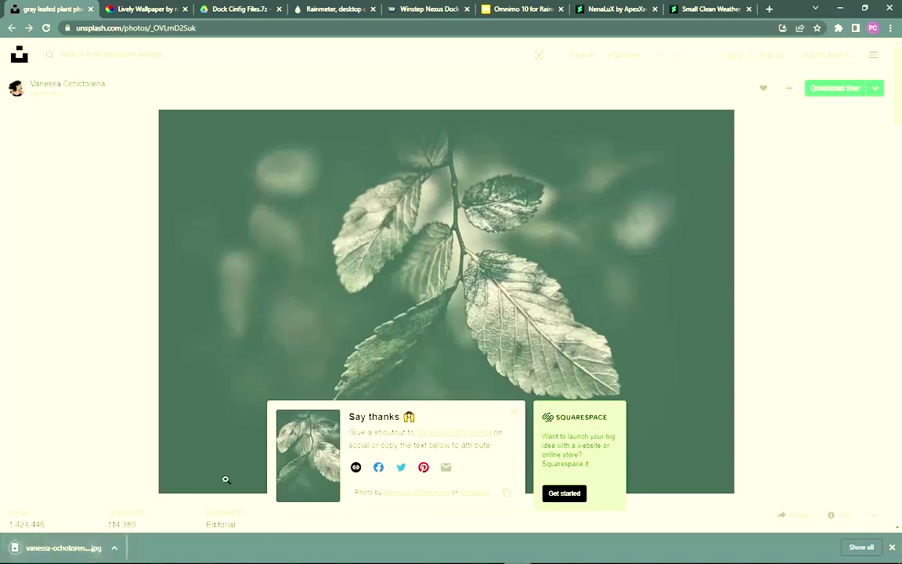
left_click(514, 411)
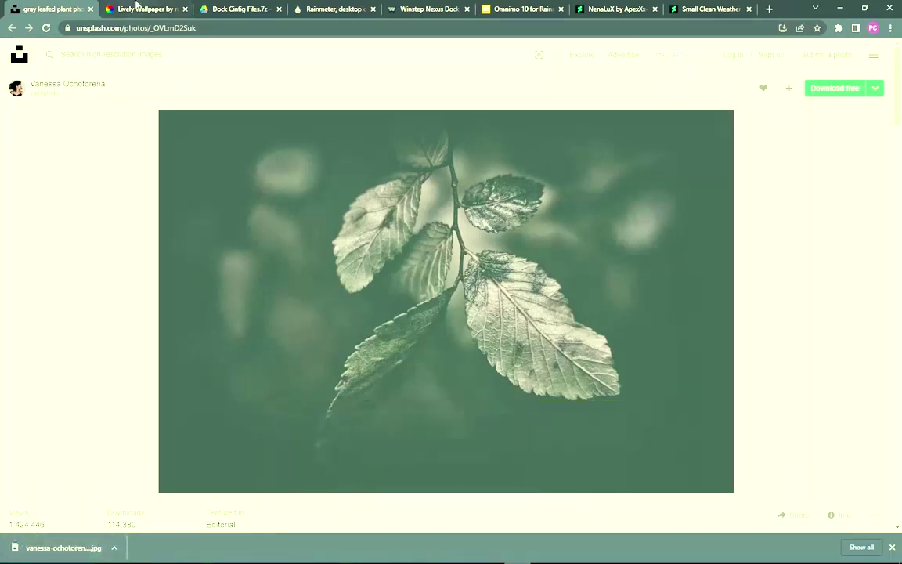
- Download the Lively Wallpaper v2.0.6.1 installer from the download section of its website
left_click(137, 6)
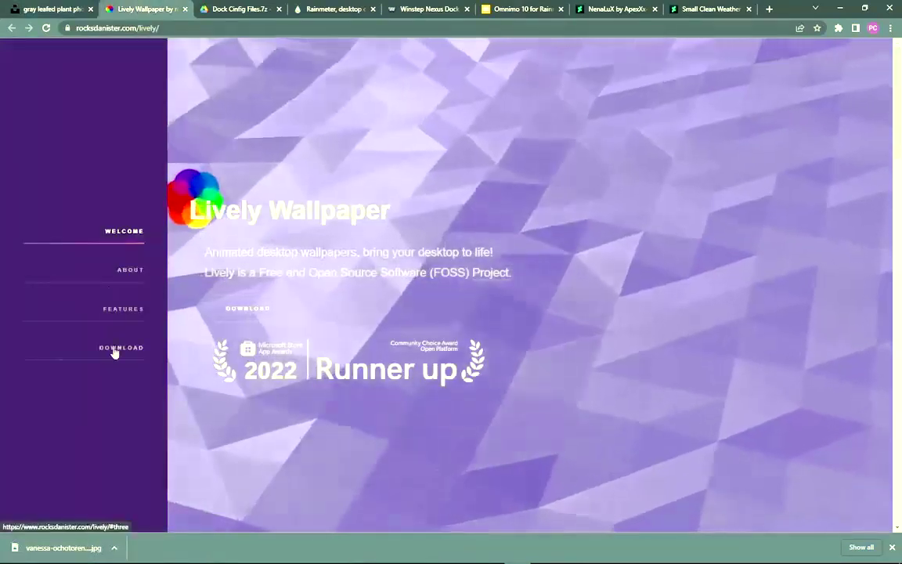
left_click(114, 352)
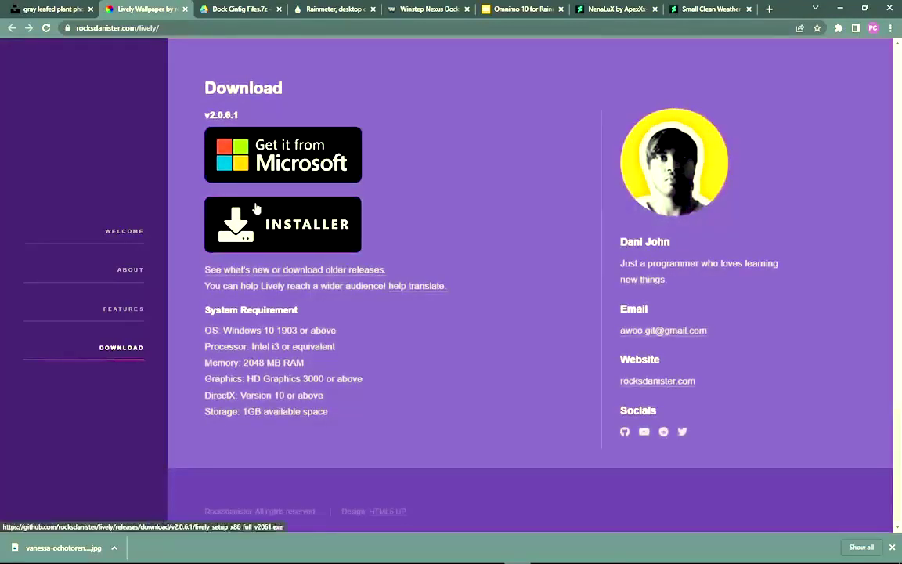
left_click(296, 237)
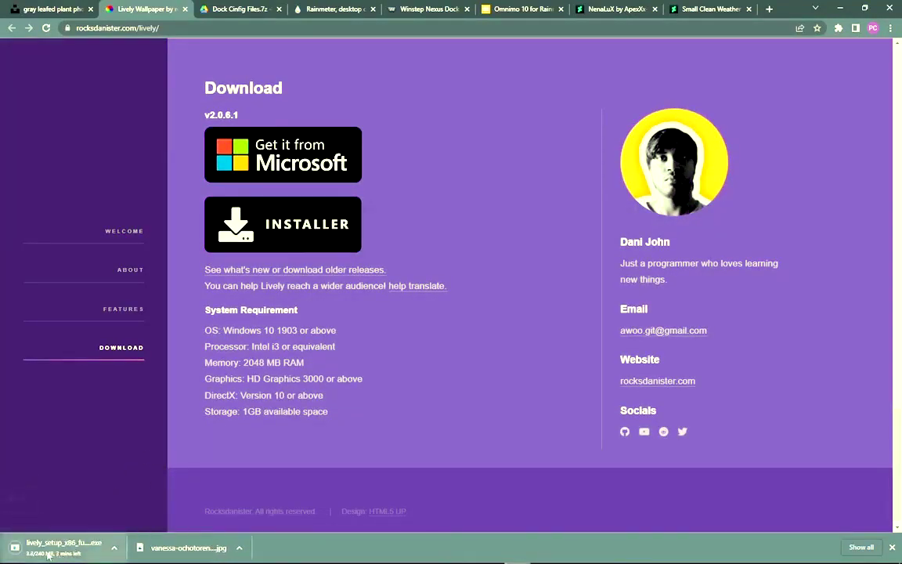
- Download the Dock Cinfig Files.7z archive from Google Drive and the Rainmeter 4.5.17 installer from rainmeter.net
left_click(249, 6)
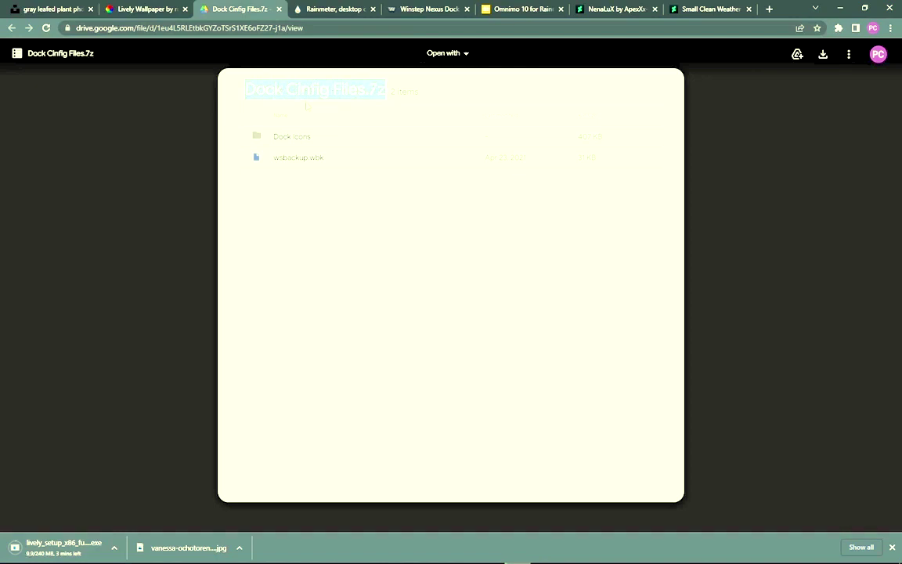
left_click(823, 57)
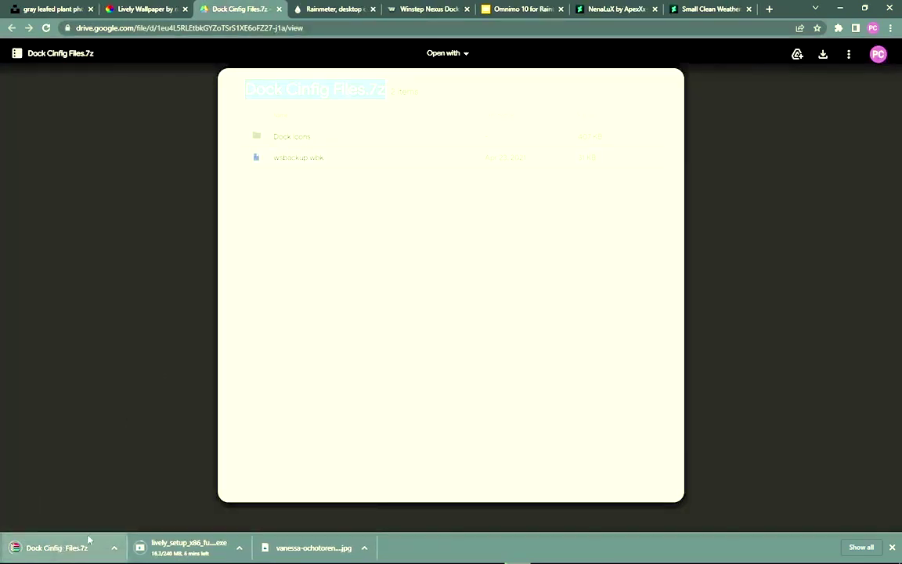
left_click(336, 9)
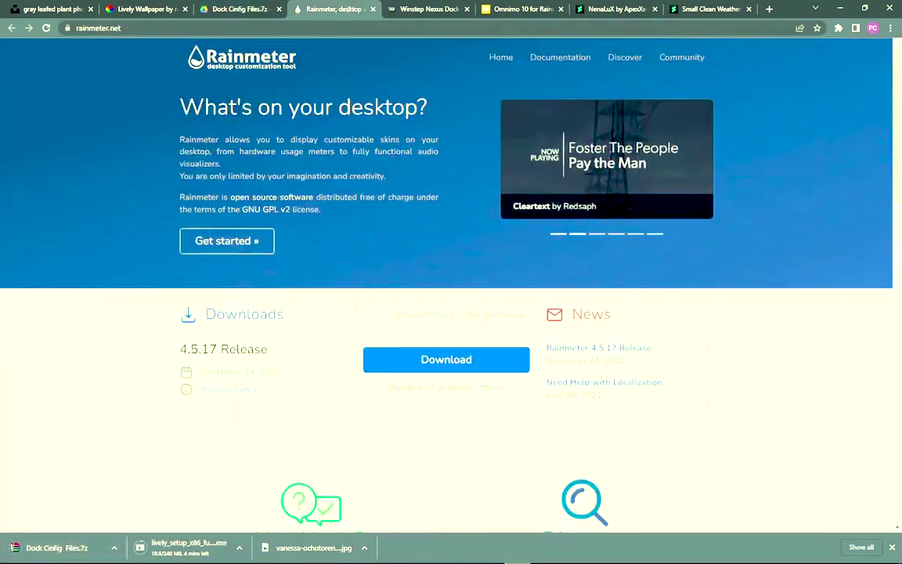
left_click(441, 362)
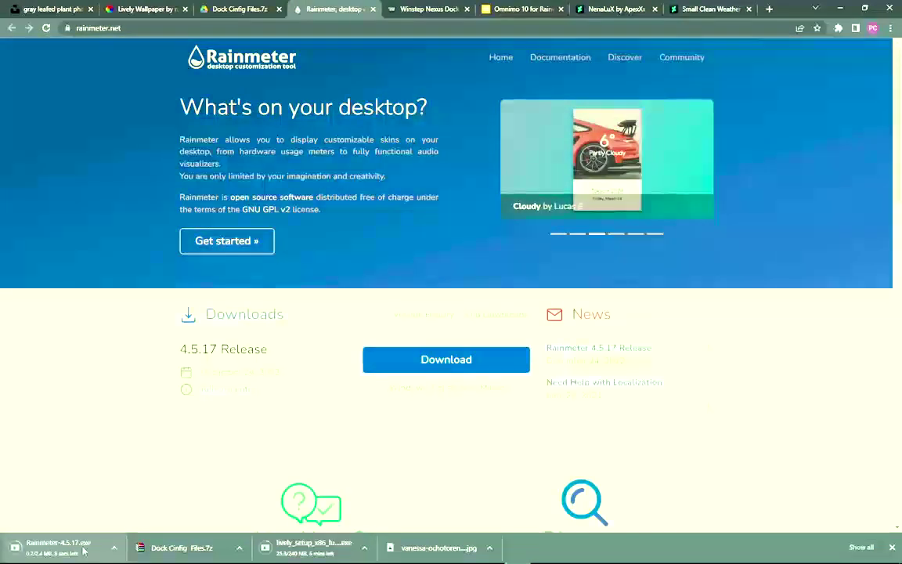
- Download the free version of Winstep Nexus from the Winstep website
left_click(429, 10)
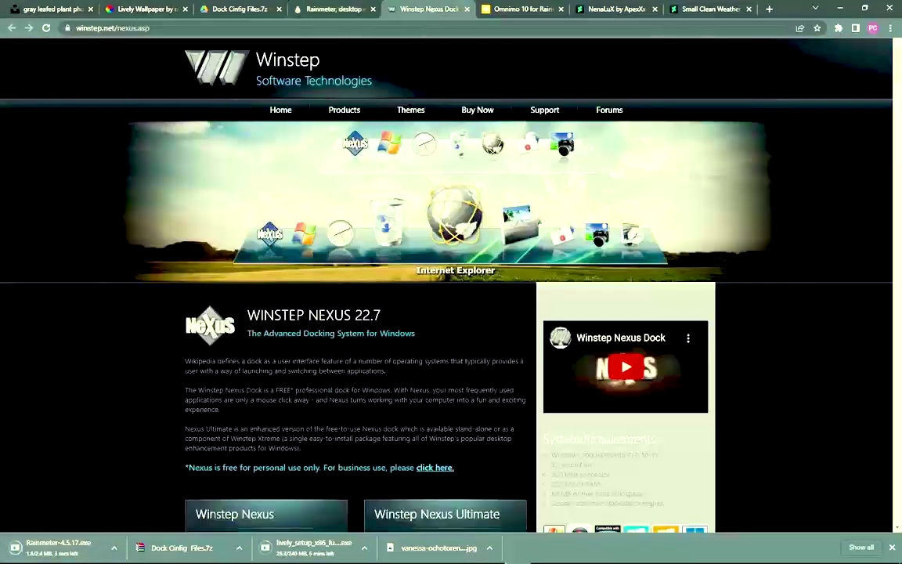
scroll(481, 373, "down", 3)
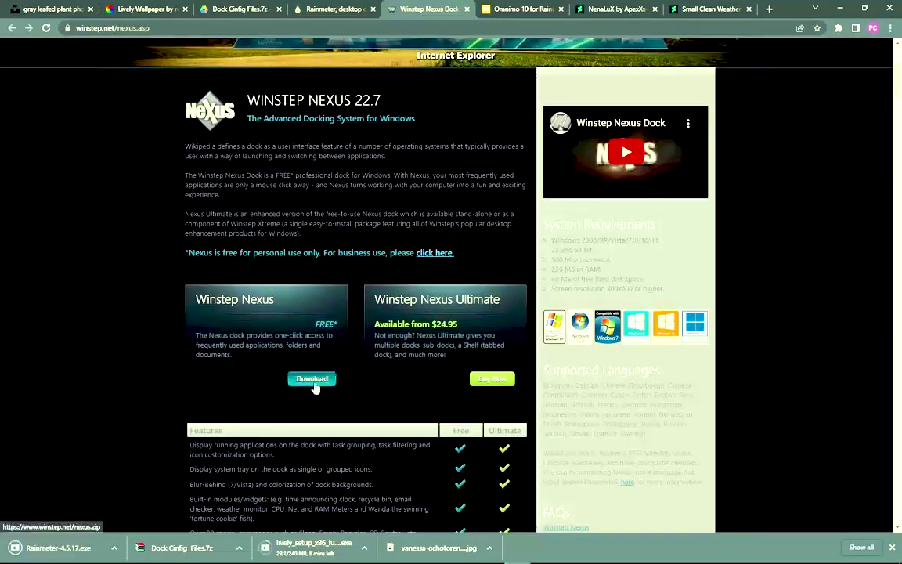
left_click(314, 383)
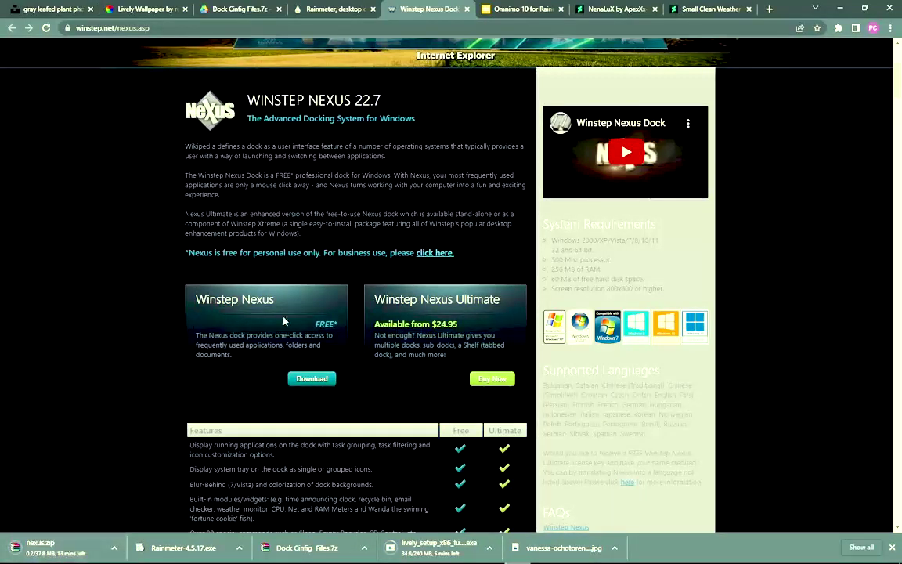
- Download the full version ZIP of Omnimo 10 from omnimo.info
left_click(509, 8)
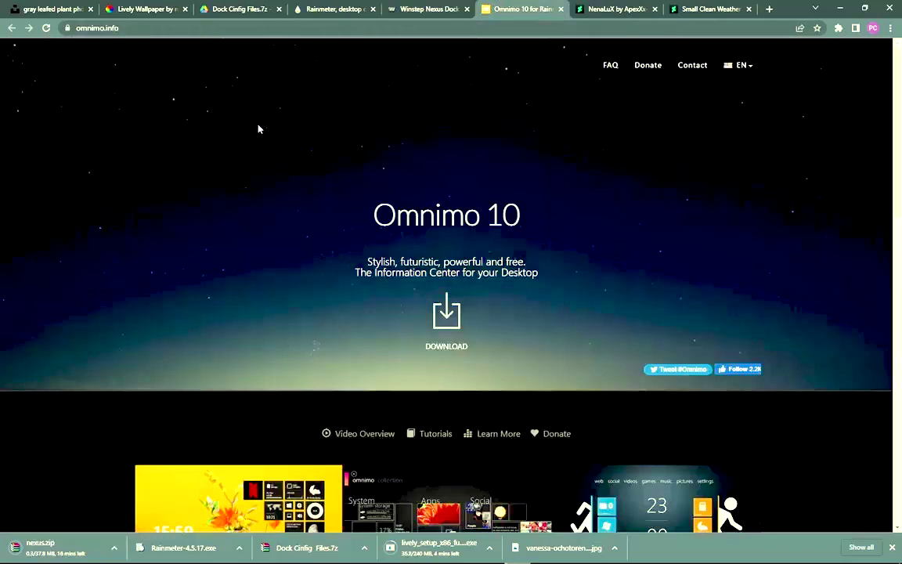
left_click_drag(384, 212, 529, 222)
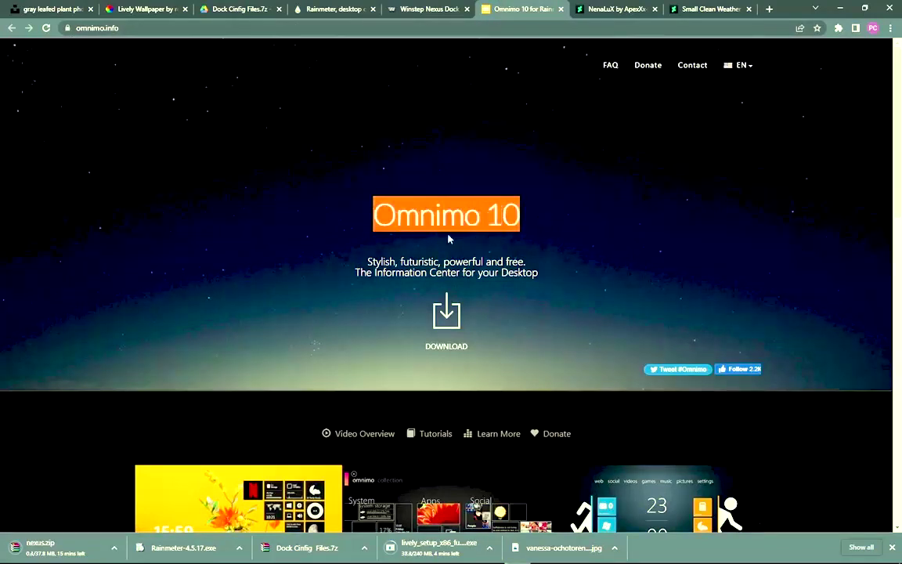
left_click(434, 317)
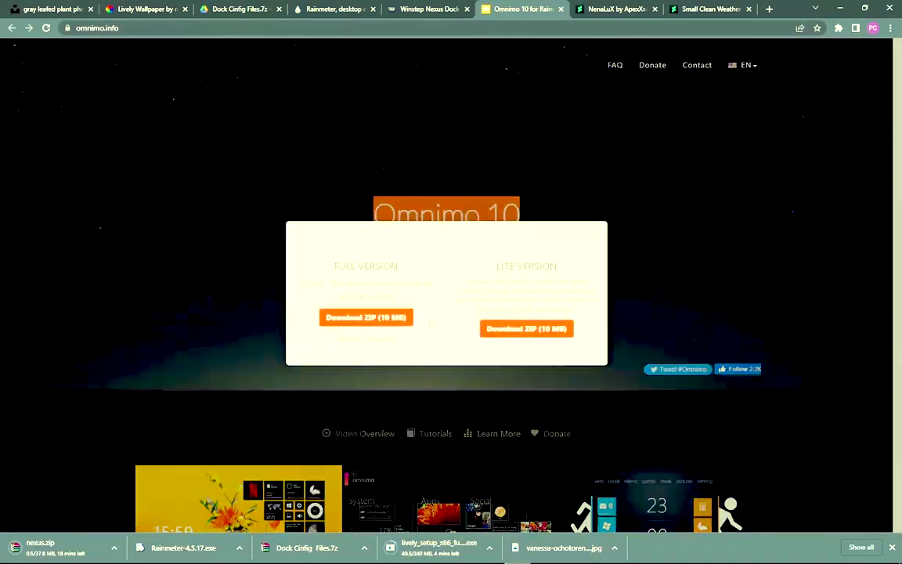
left_click_drag(345, 266, 398, 266)
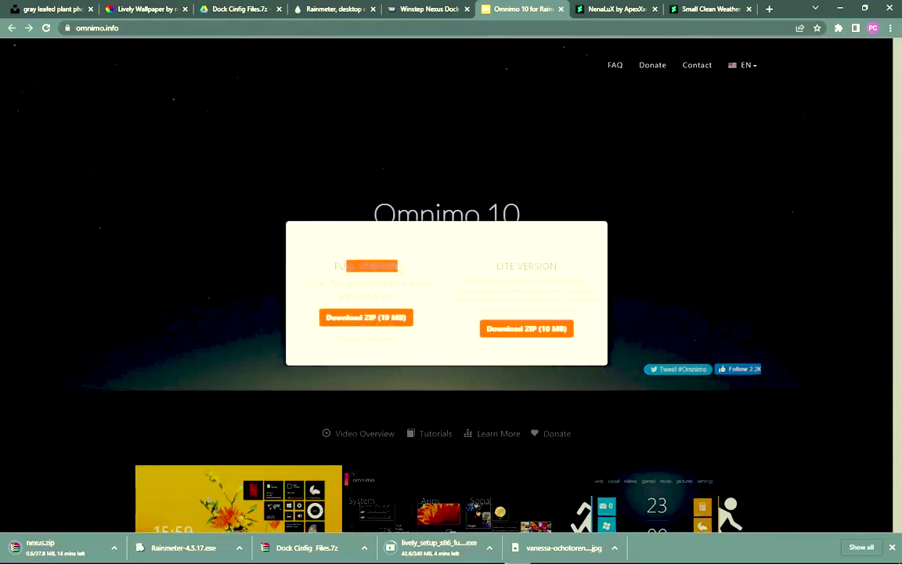
left_click(372, 319)
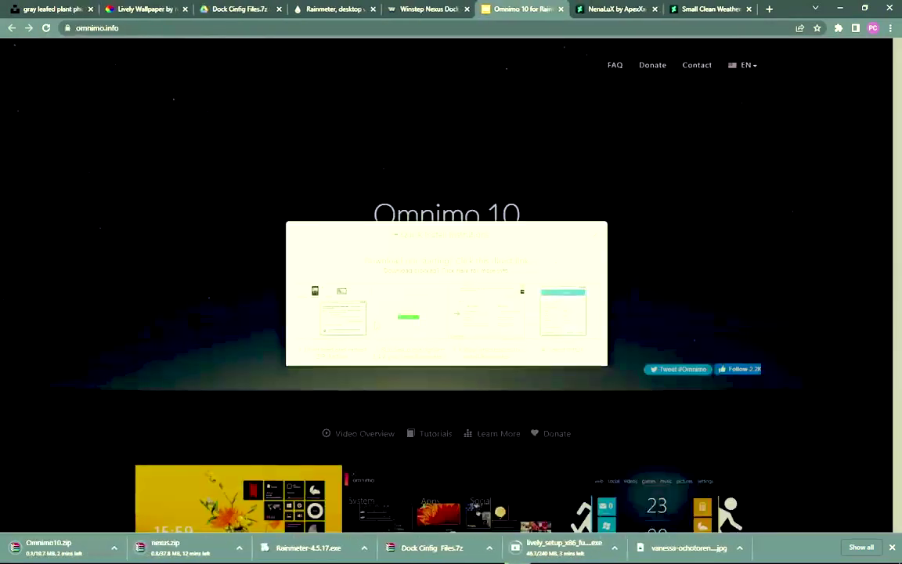
- Download the NenaLuX and Small Clean Weather Animated! Rainmeter skins from their DeviantArt pages
left_click(611, 9)
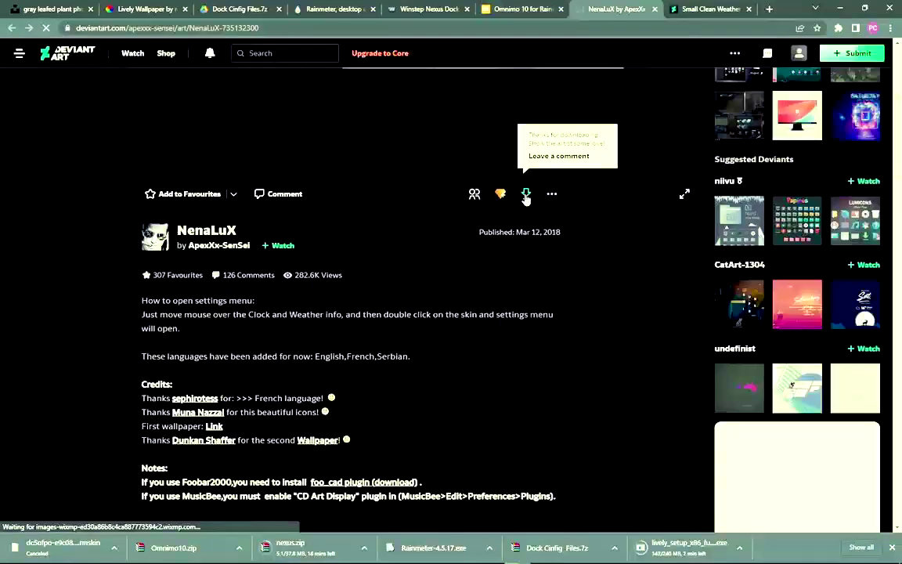
left_click(526, 196)
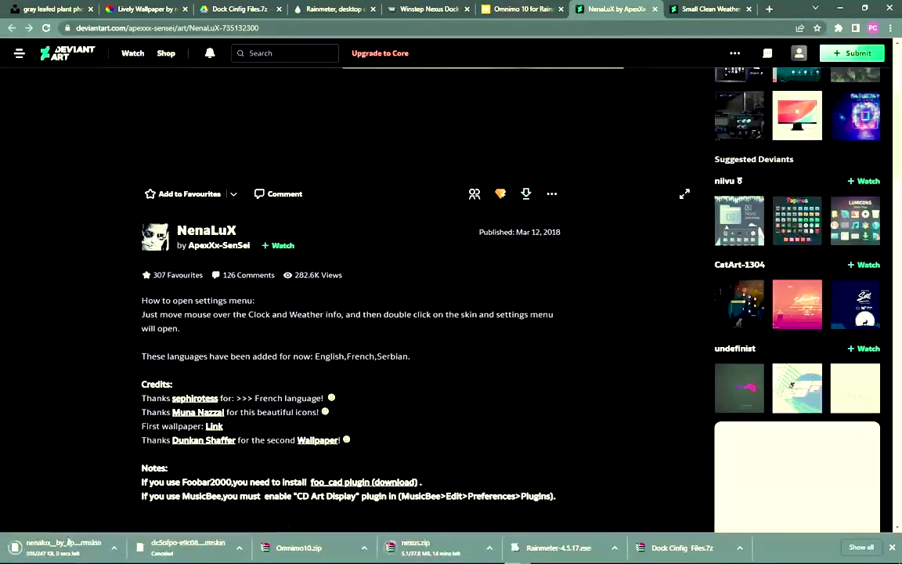
left_click(709, 8)
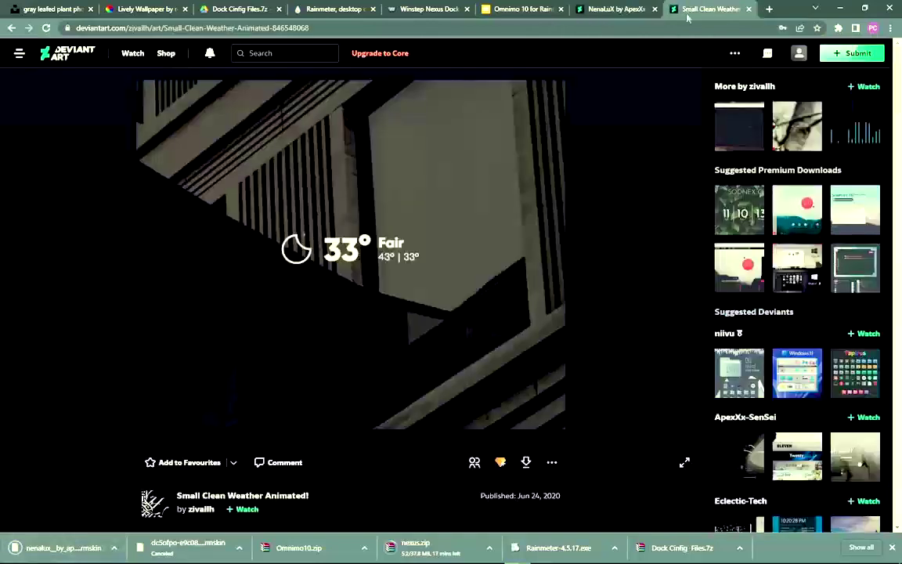
scroll(626, 298, "down", 3)
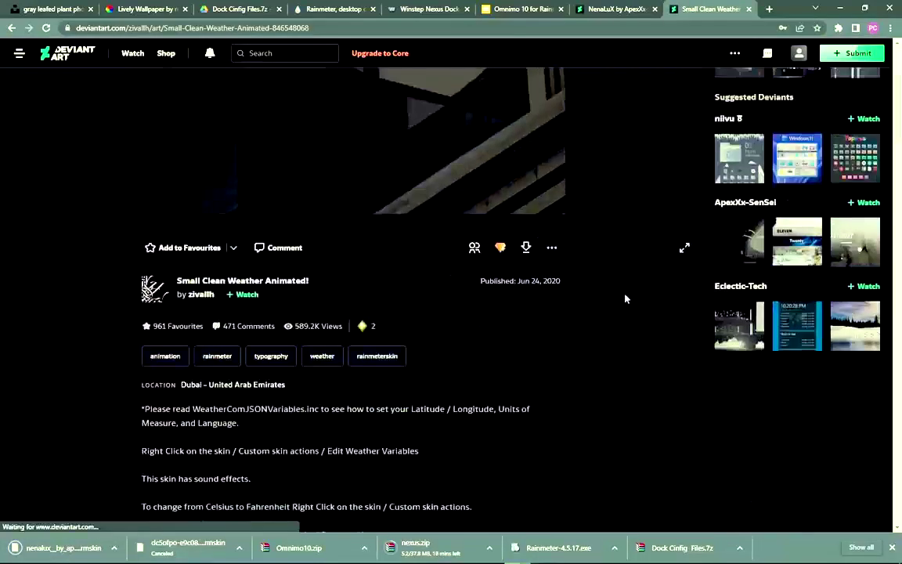
left_click(527, 248)
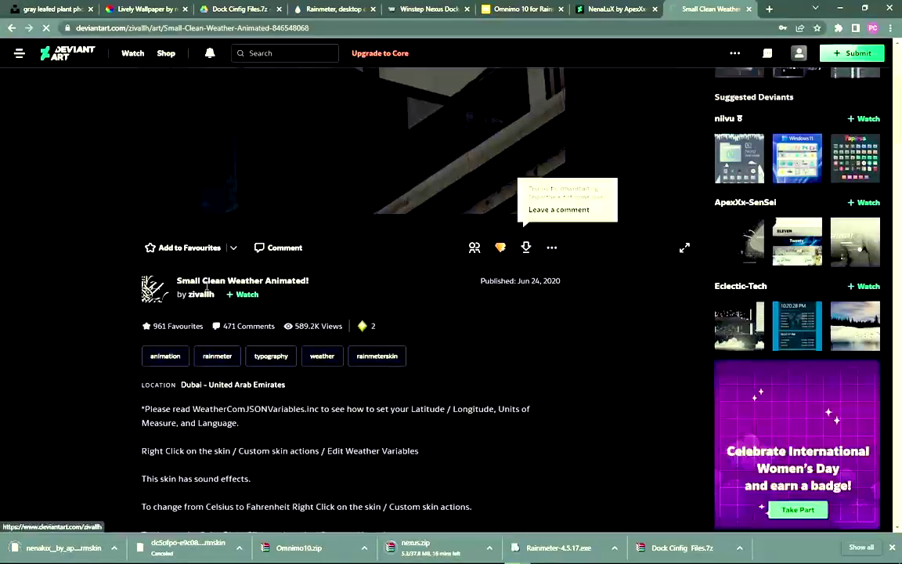
left_click_drag(201, 282, 227, 288)
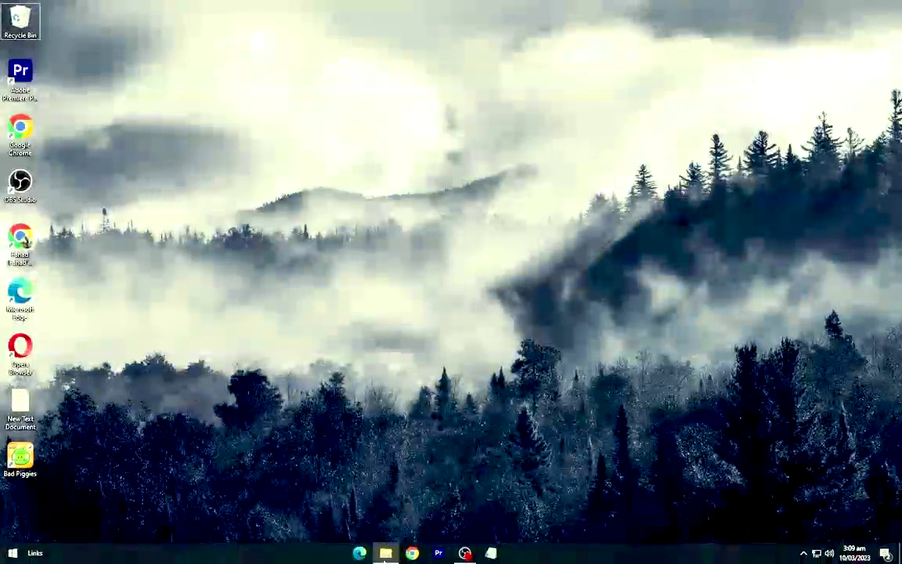
- Open the Downloads folder in File Explorer and run the lively_setup_x86_full_v2061 installer as administrator, accepting the initial setup prompt
key("super+e")
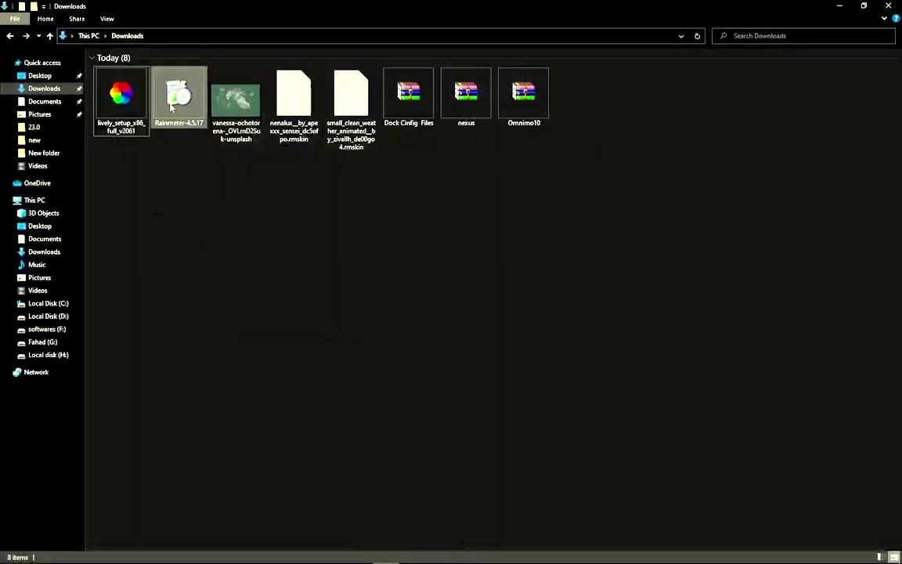
left_click(117, 92)
right_click(128, 101)
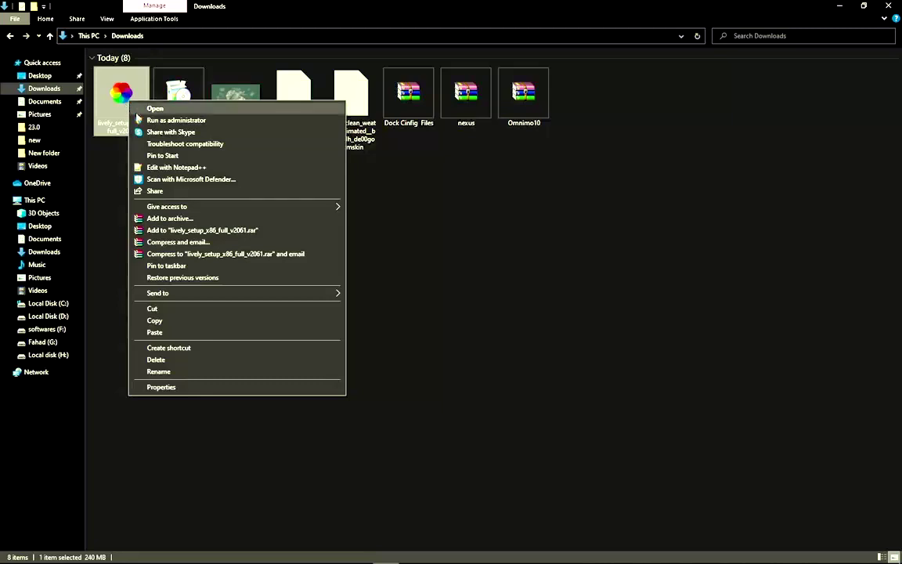
left_click(139, 119)
left_click(474, 315)
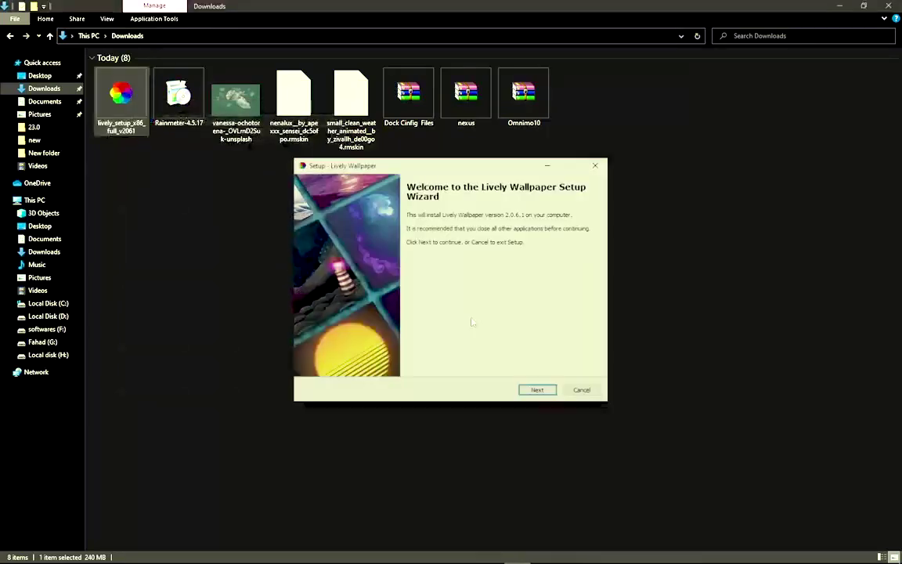
- Install Lively Wallpaper by accepting the license agreement, keeping the default destination folder, and finishing the setup wizard
left_click(530, 394)
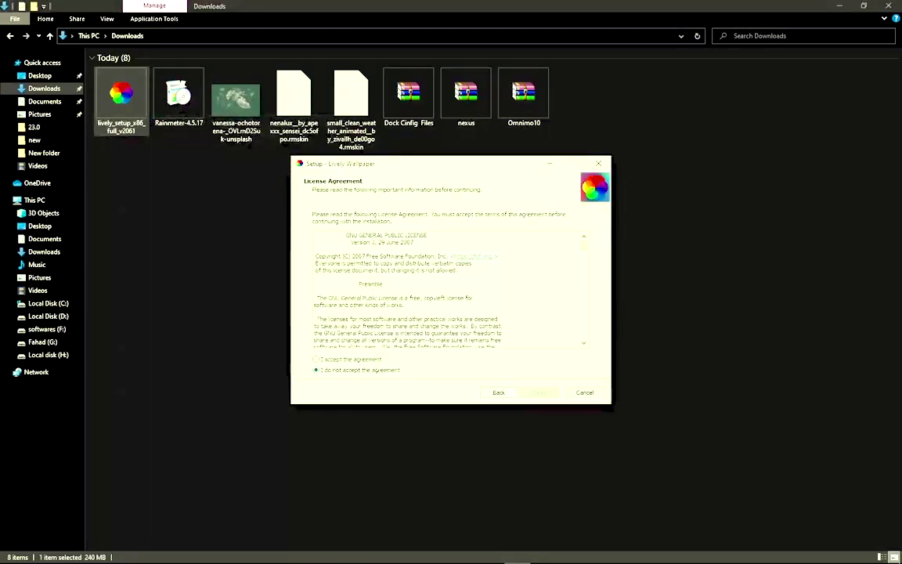
left_click(539, 392)
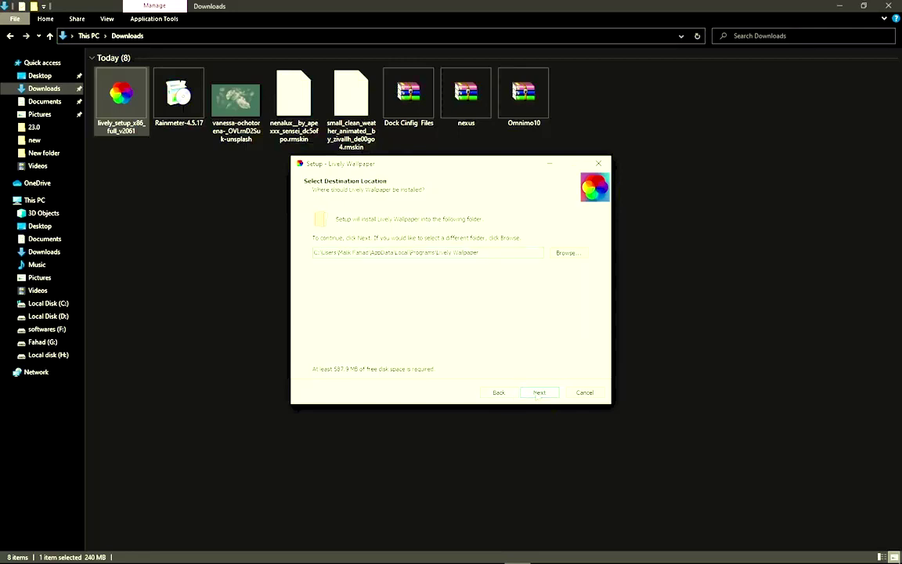
left_click(539, 392)
left_click(539, 392)
left_click(539, 392)
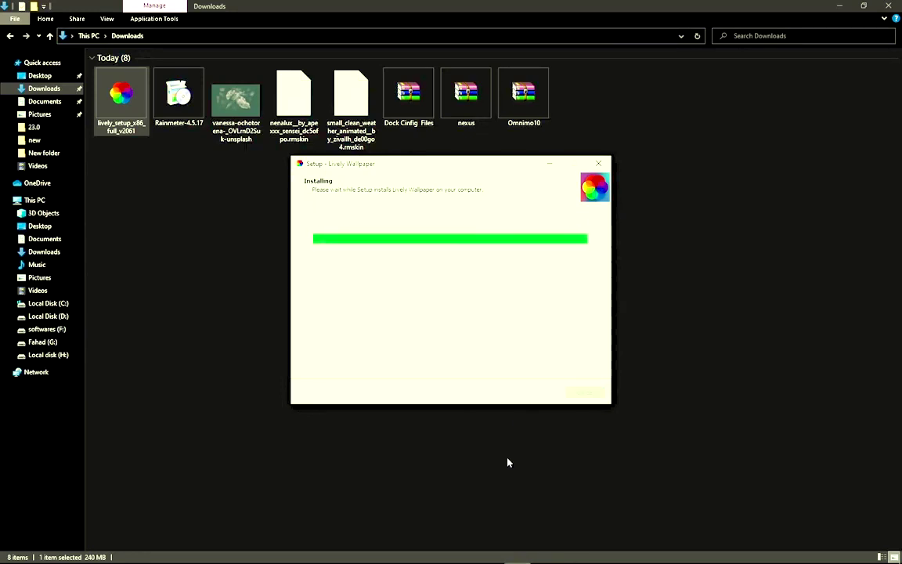
left_click(539, 393)
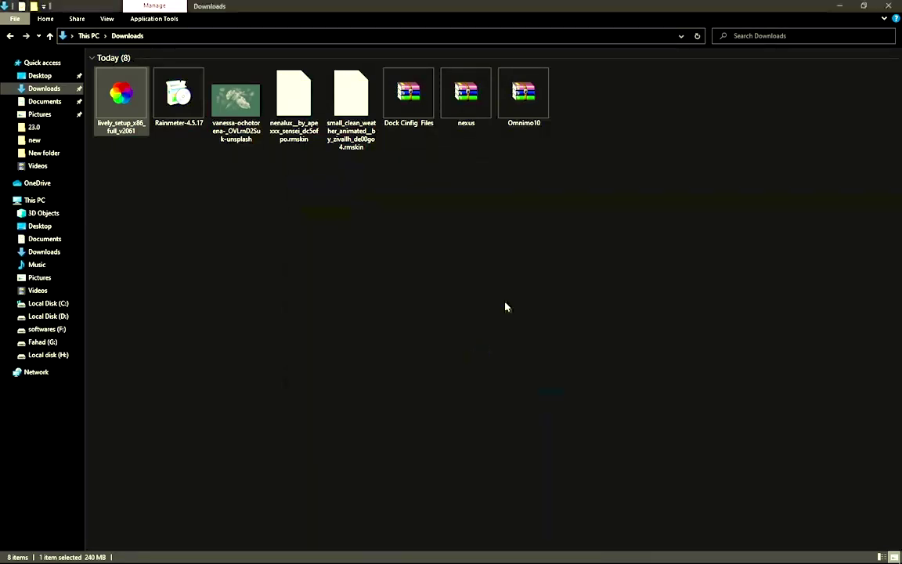
- Minimize the Downloads folder and reposition the Lively Wallpaper window on the desktop
left_click(839, 8)
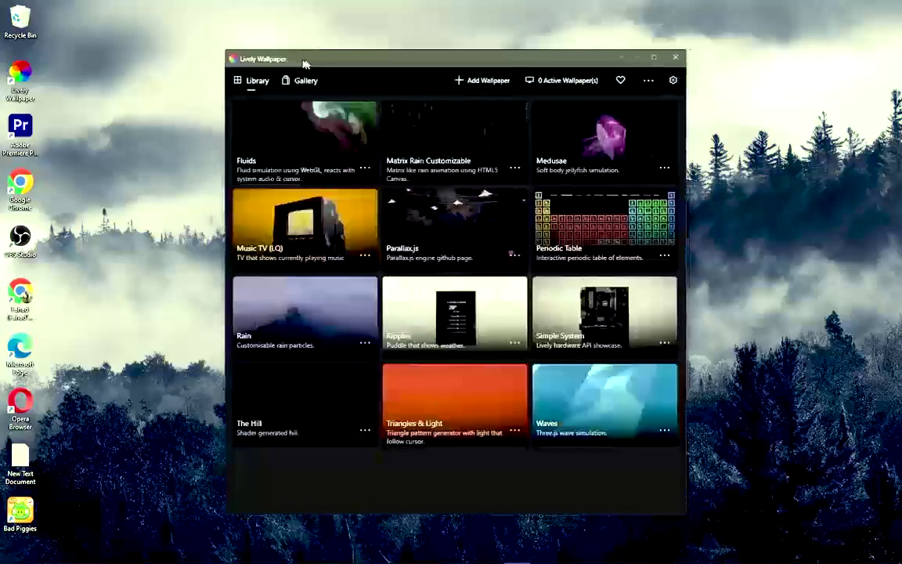
left_click_drag(306, 63, 318, 65)
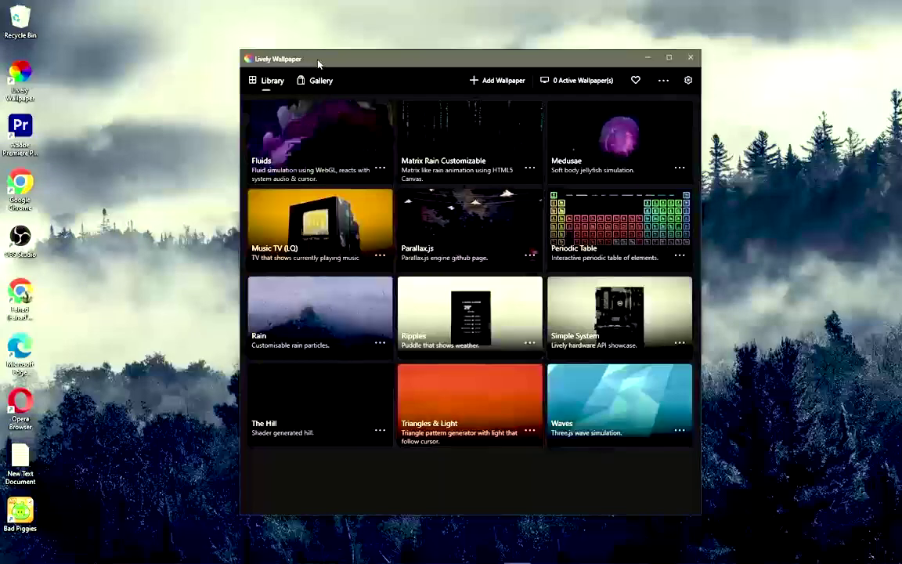
- Set the taskbar theme to Blur in Lively Wallpaper's system settings and return to the wallpaper library
left_click(690, 81)
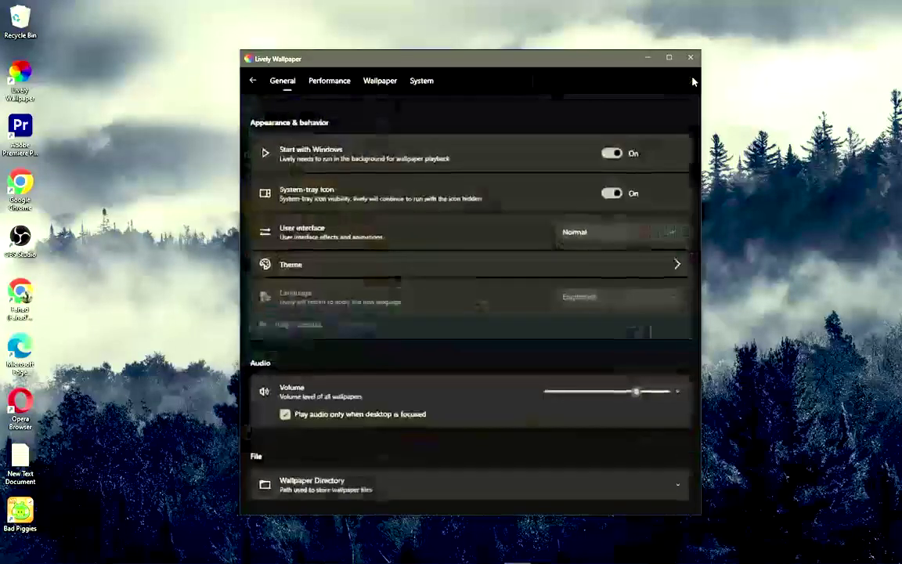
left_click(428, 87)
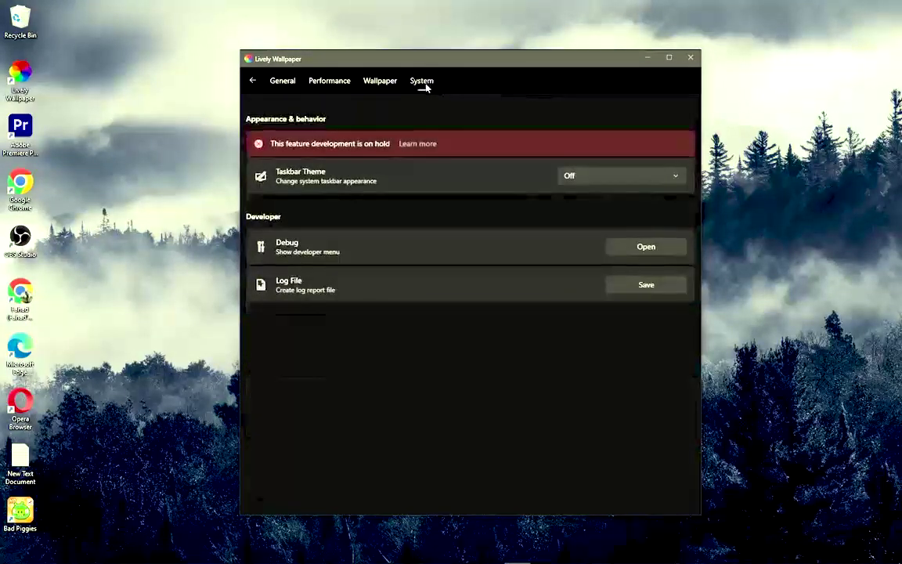
left_click(631, 175)
left_click(614, 215)
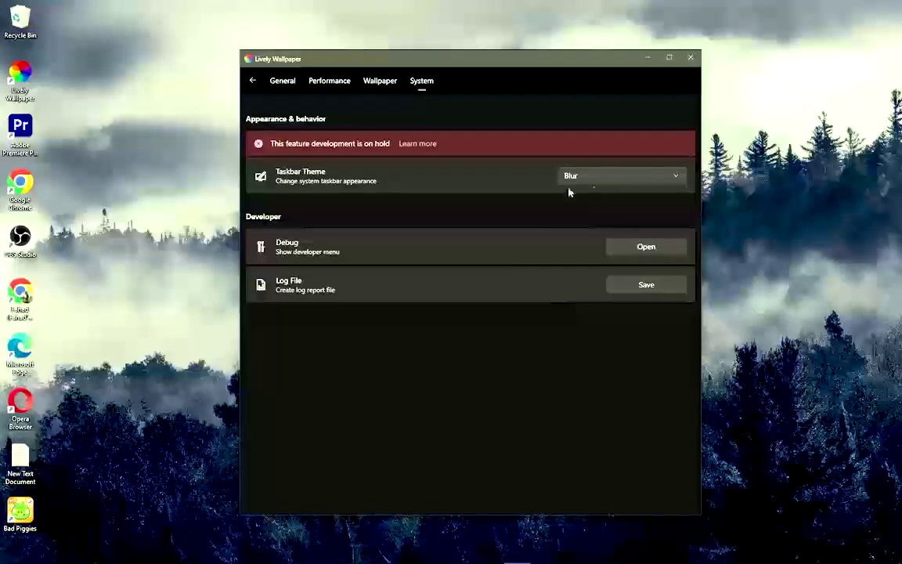
left_click(253, 81)
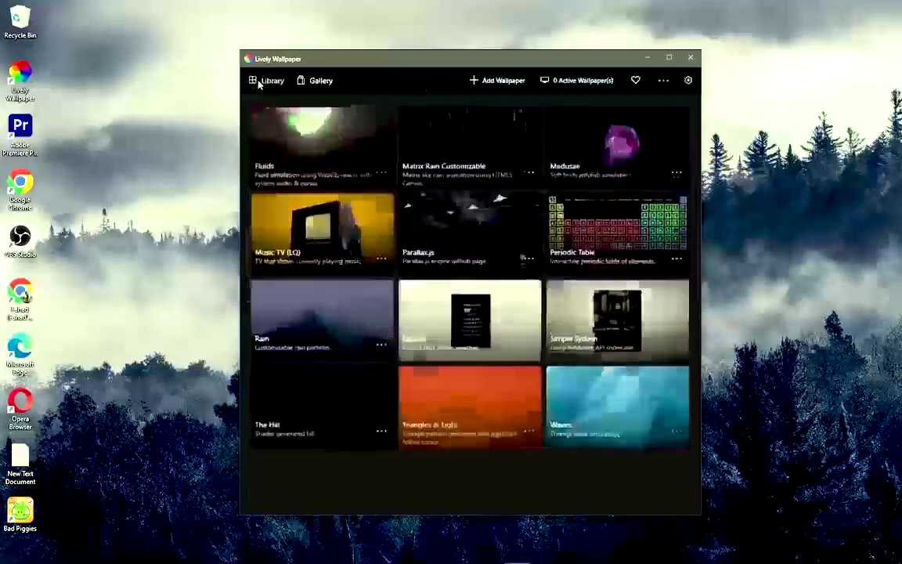
mouse_move(287, 561)
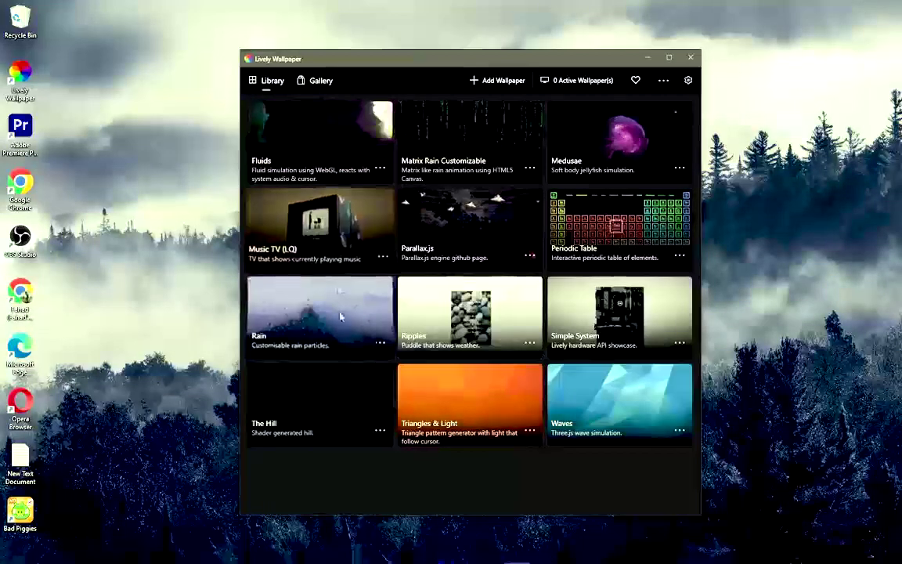
- Open the file location of the Rain wallpaper and maximize its folder window
right_click(354, 324)
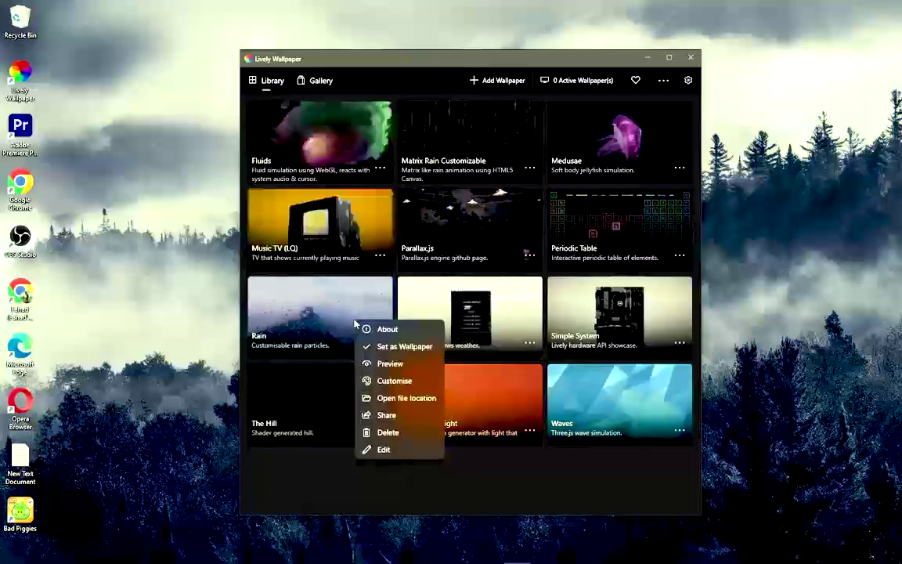
left_click(376, 399)
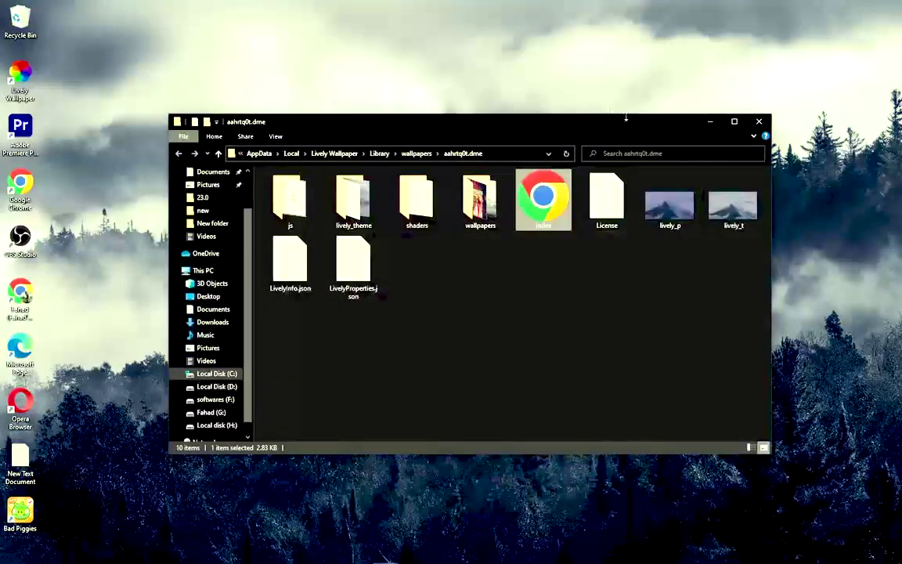
left_click(734, 122)
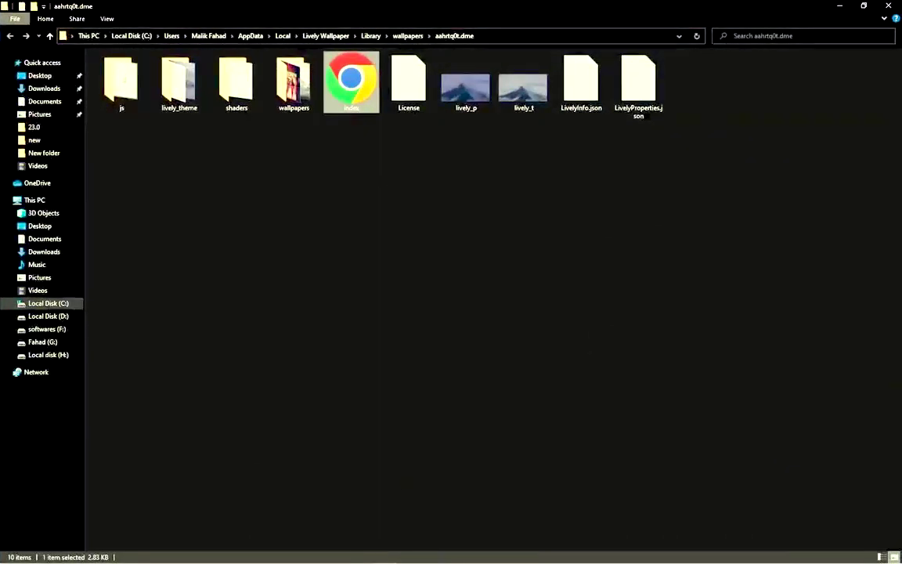
- Switch to the Downloads folder, copy the downloaded leaf image, and minimize that window
mouse_move(385, 555)
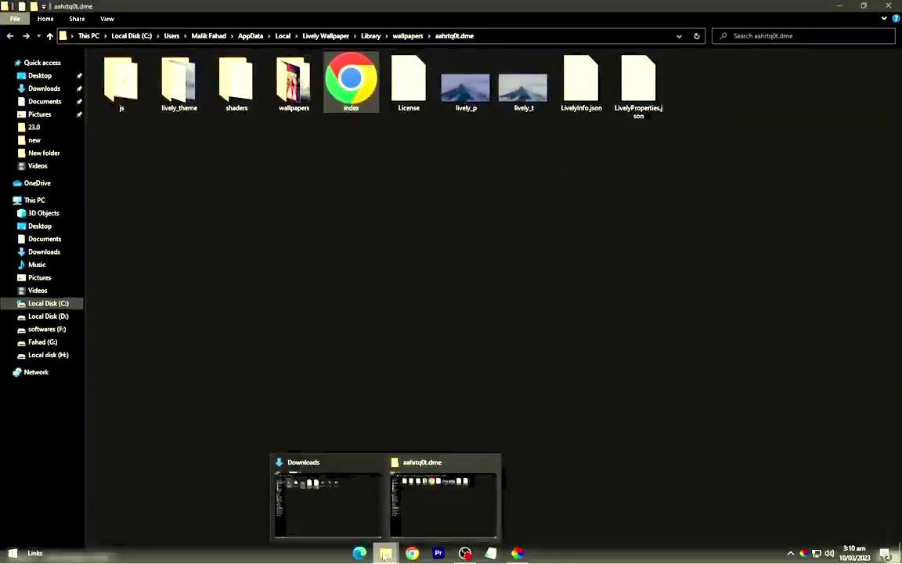
left_click(350, 516)
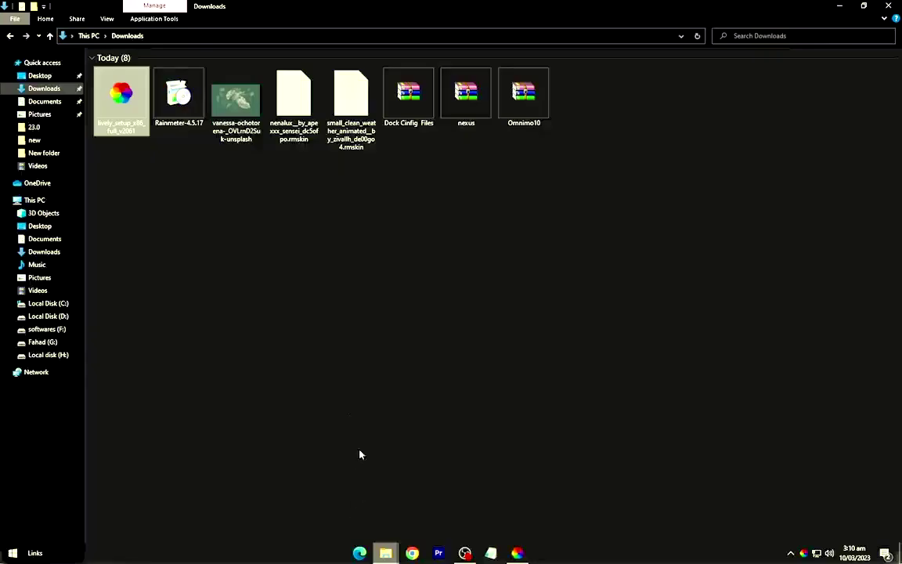
right_click(233, 129)
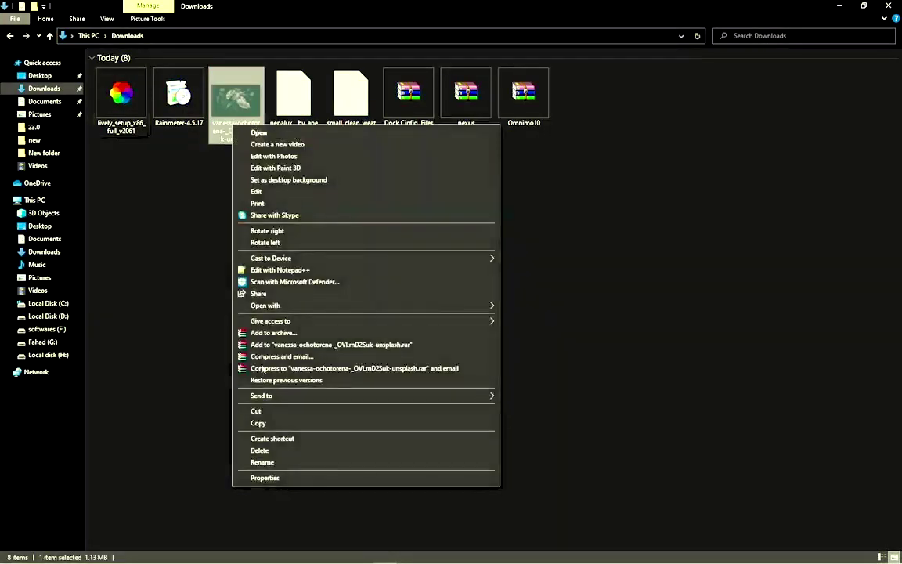
left_click(258, 422)
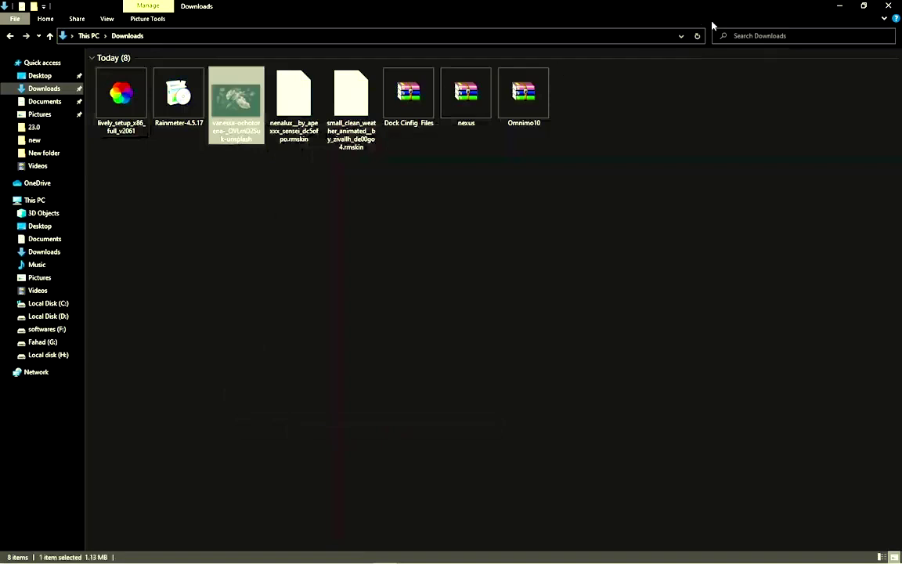
left_click(842, 5)
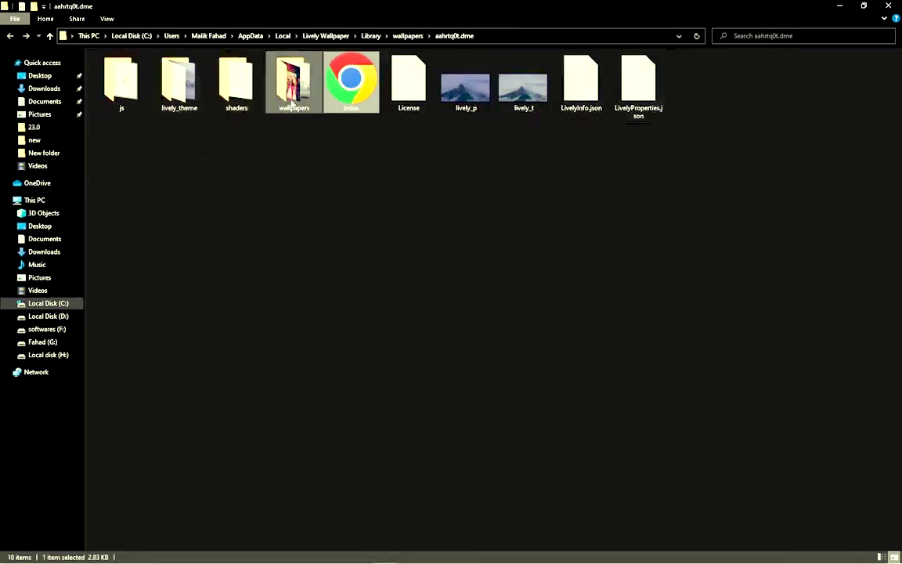
- Paste the leaf image into the wallpapers subfolder of the Rain wallpaper and close the folder window
double_click(292, 102)
right_click(223, 155)
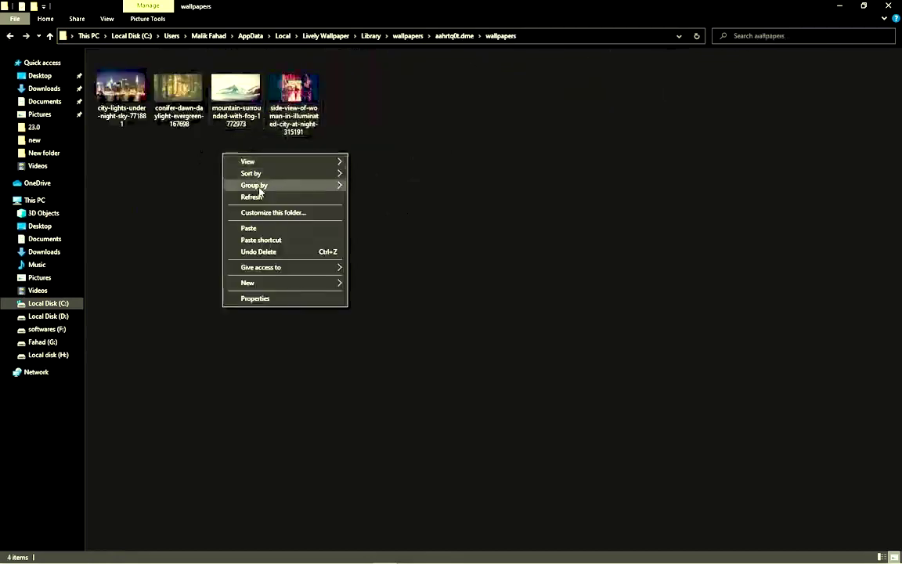
left_click(261, 229)
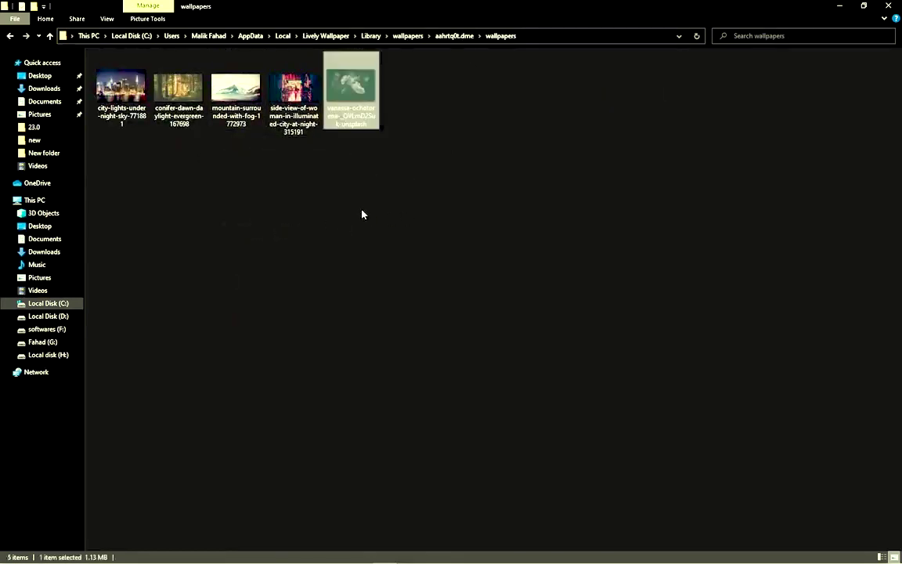
left_click(334, 162)
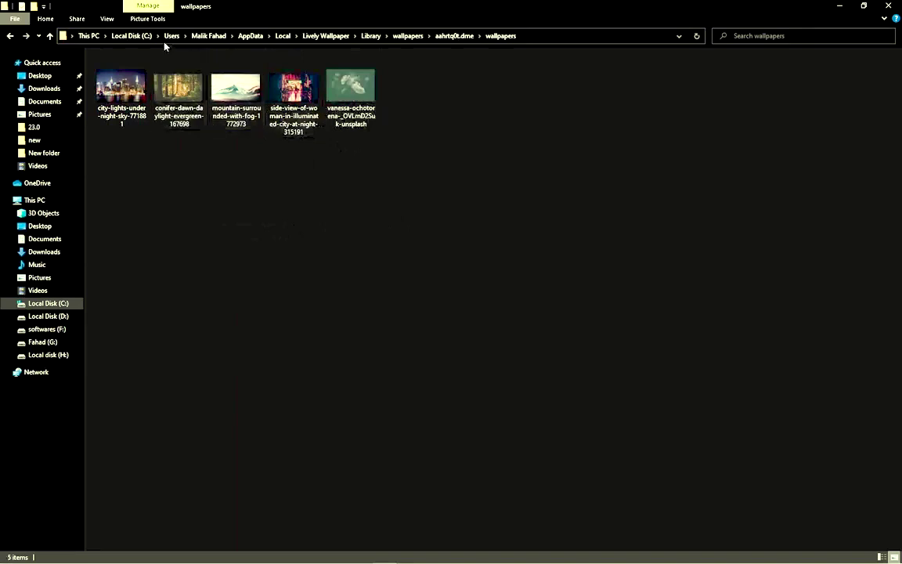
left_click(11, 36)
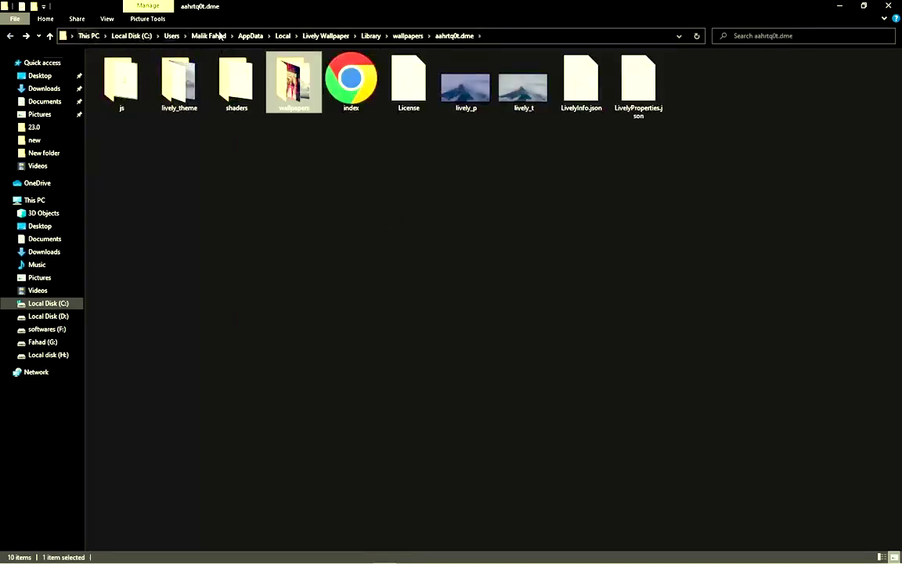
left_click(889, 6)
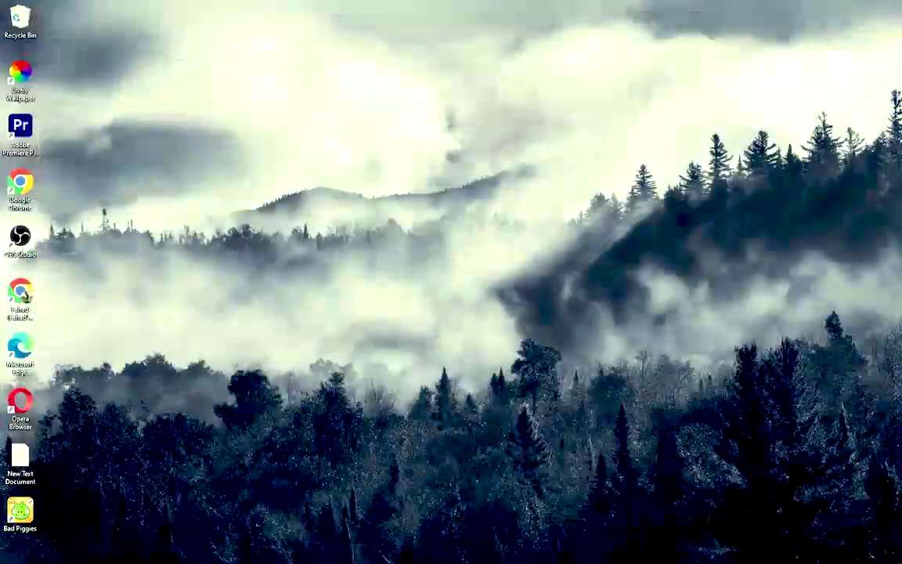
- Apply Rain as the wallpaper in Lively Wallpaper and customise it to use the pasted leaf image as its picture
left_click(517, 553)
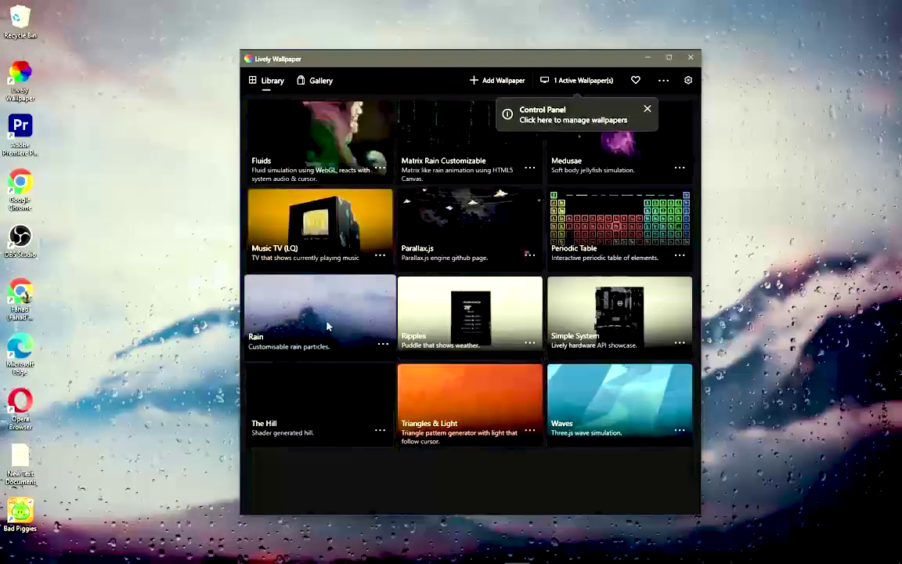
right_click(327, 330)
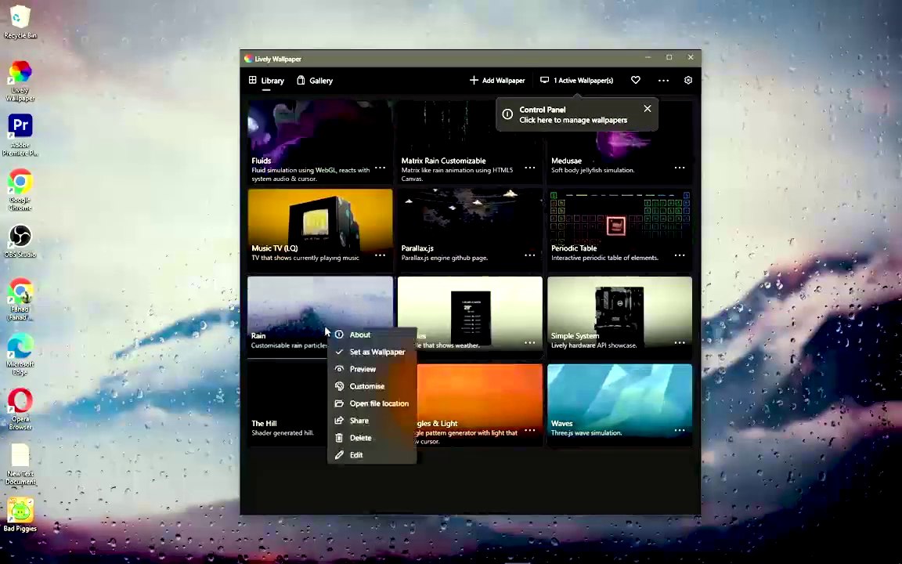
left_click(363, 388)
left_click(433, 374)
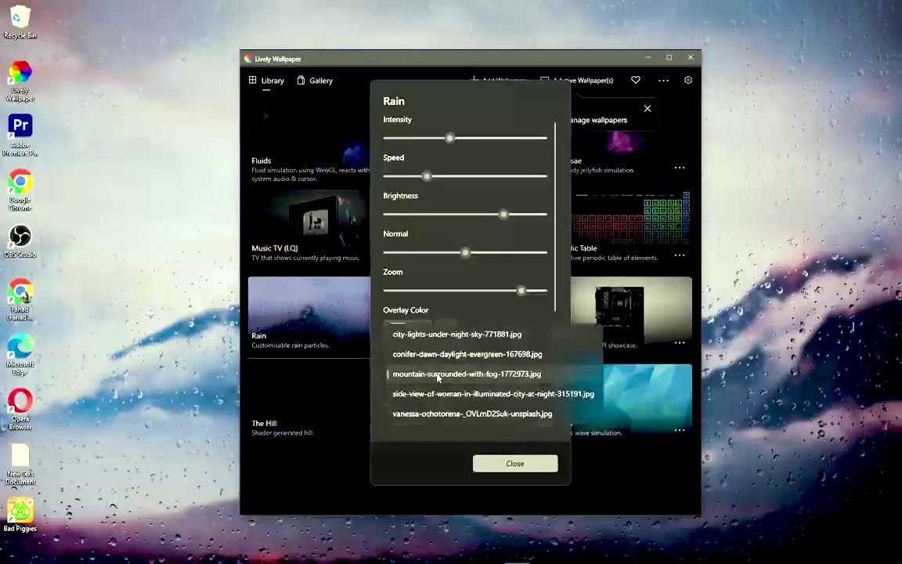
left_click(434, 413)
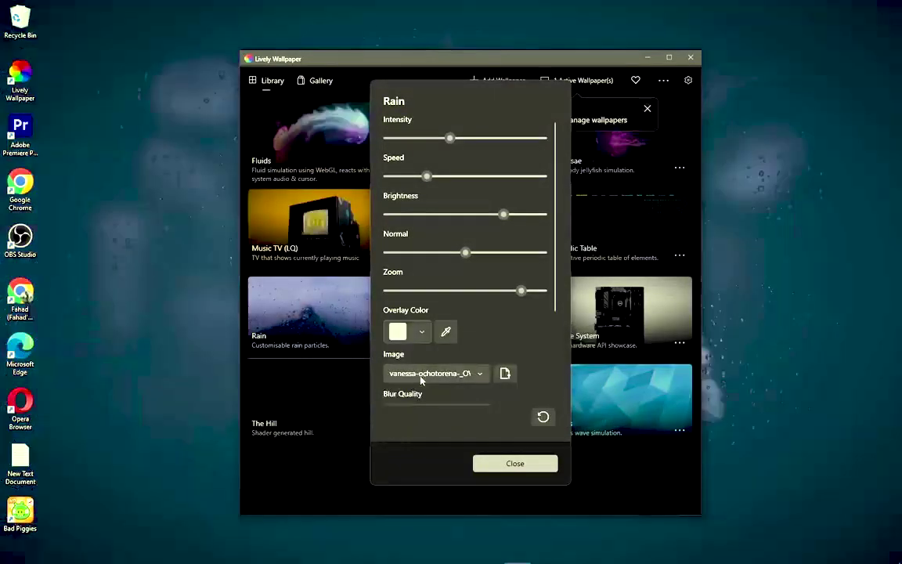
- Set the Rain wallpaper's blur quality to Off
scroll(509, 322, "down", 1)
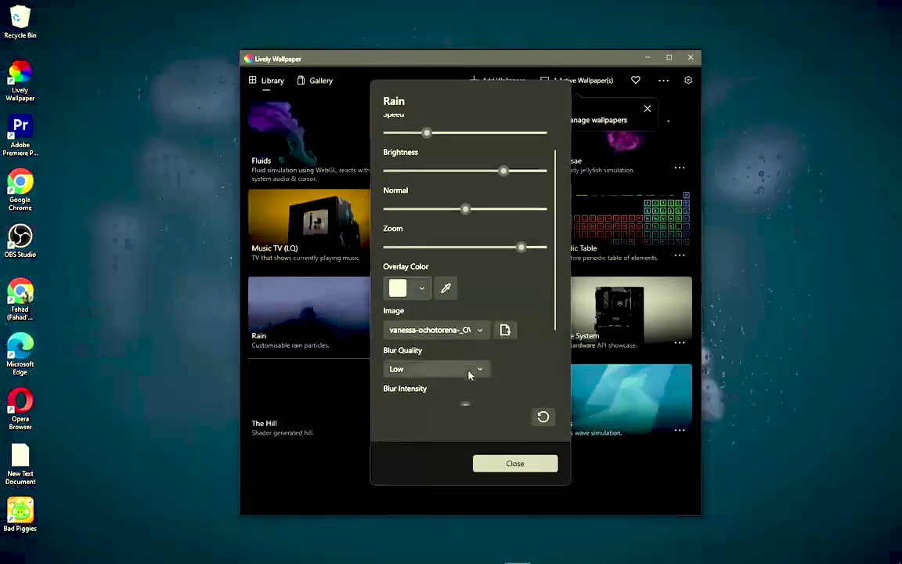
scroll(468, 378, "down", 1)
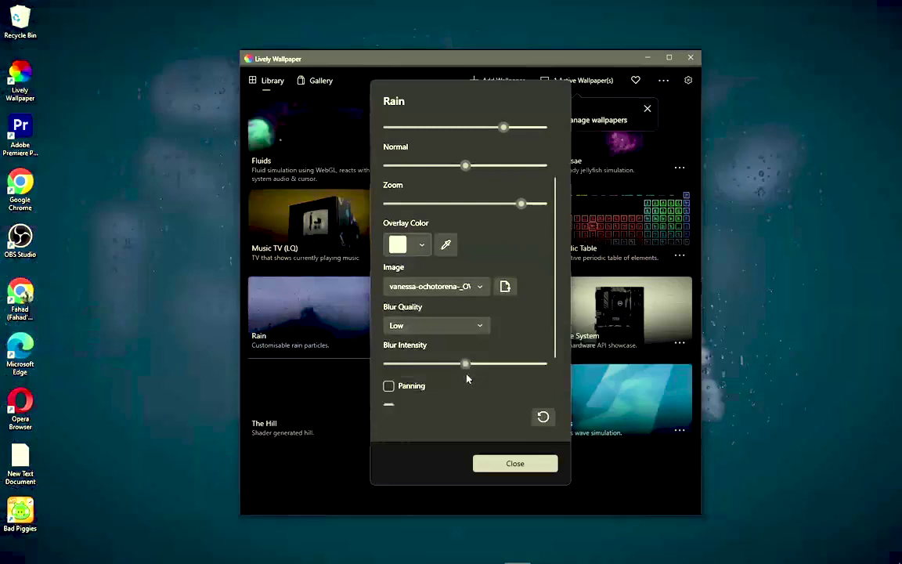
left_click(475, 328)
left_click(470, 325)
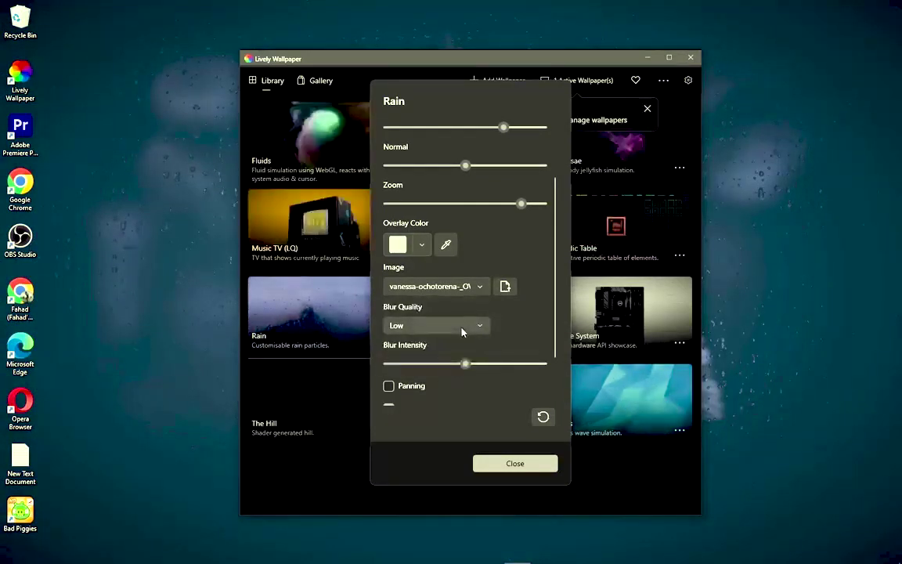
left_click(461, 329)
left_click(397, 306)
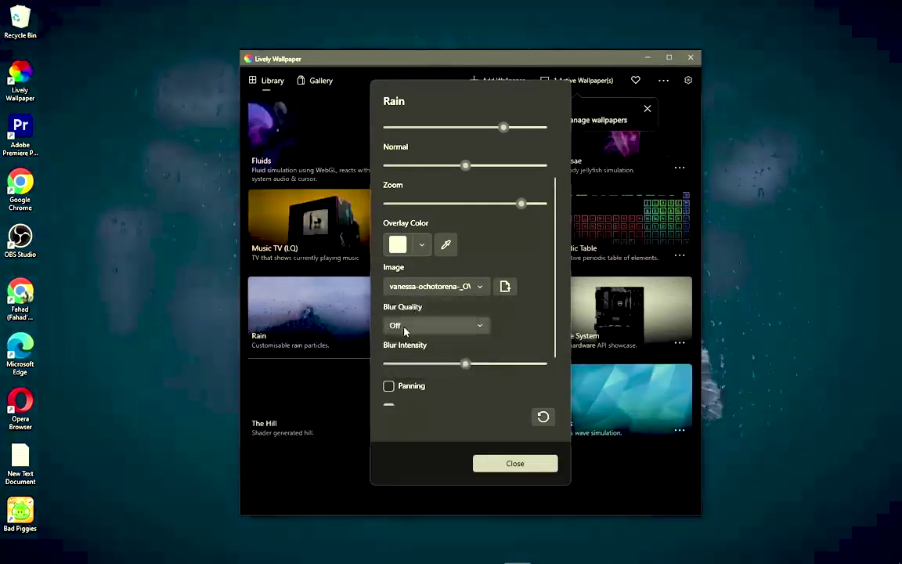
- Raise the Rain wallpaper's intensity, set brightness to 87, lower its Normal value, and close the customisation dialog
scroll(488, 278, "up", 2)
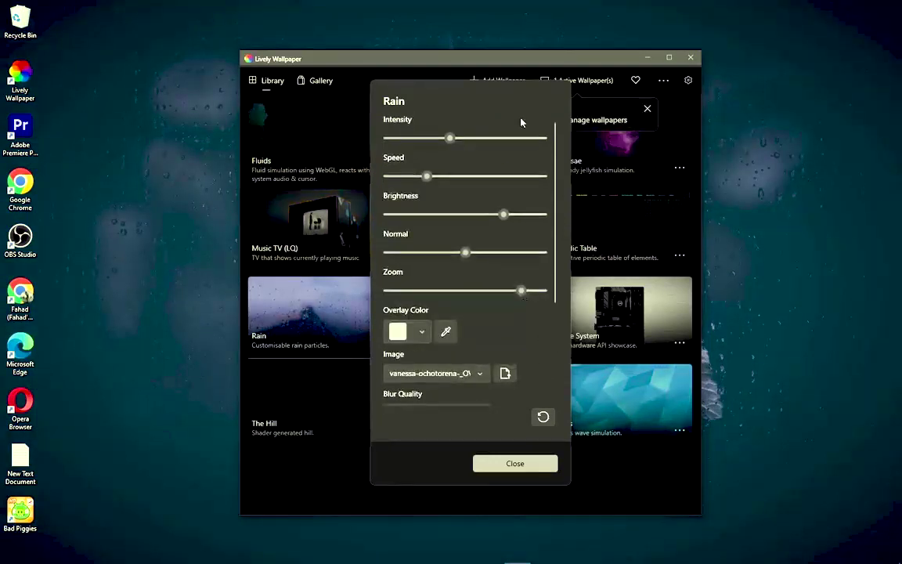
left_click(517, 140)
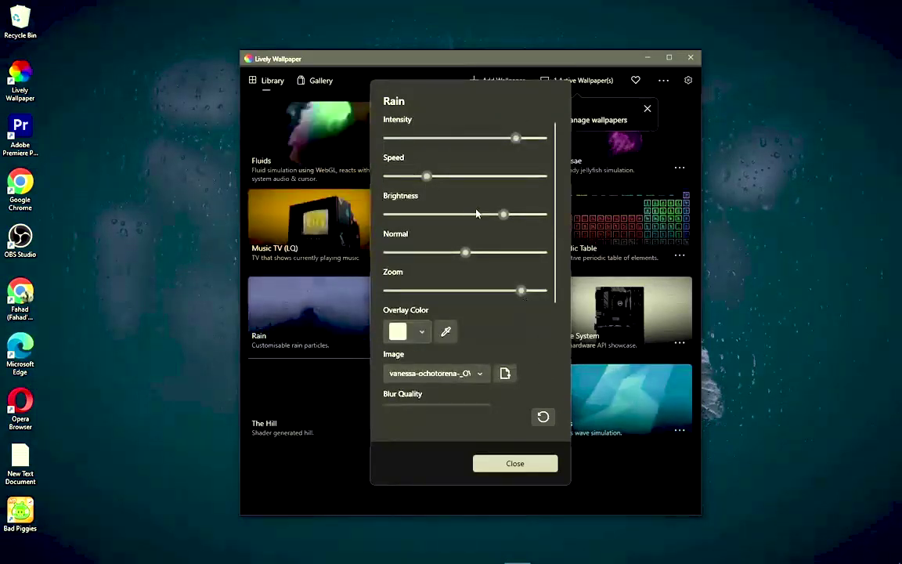
left_click(522, 215)
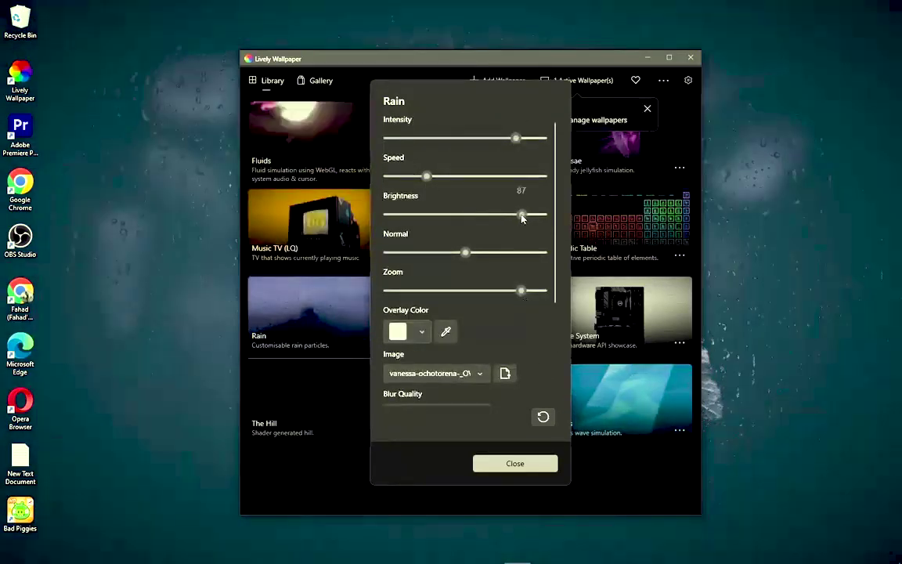
left_click(416, 254)
scroll(490, 267, "down", 3)
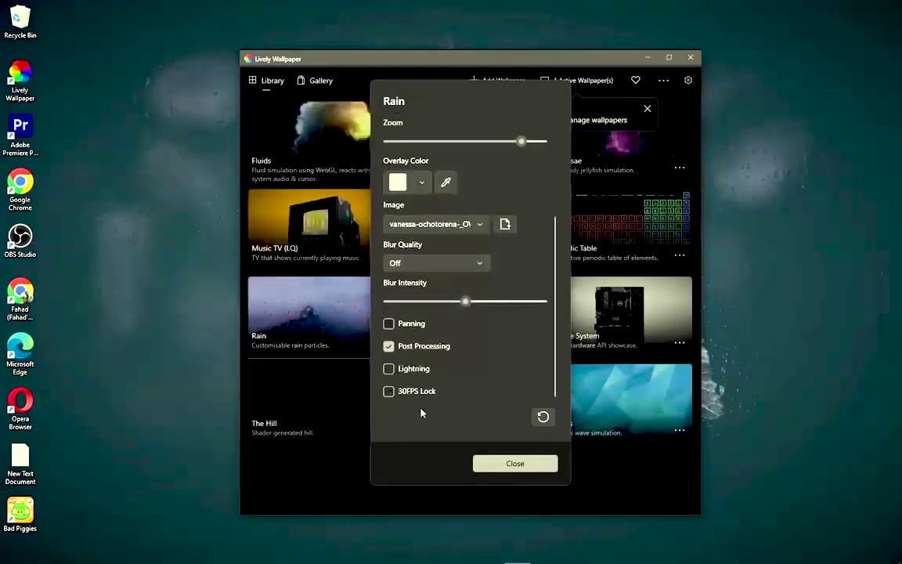
left_click(508, 465)
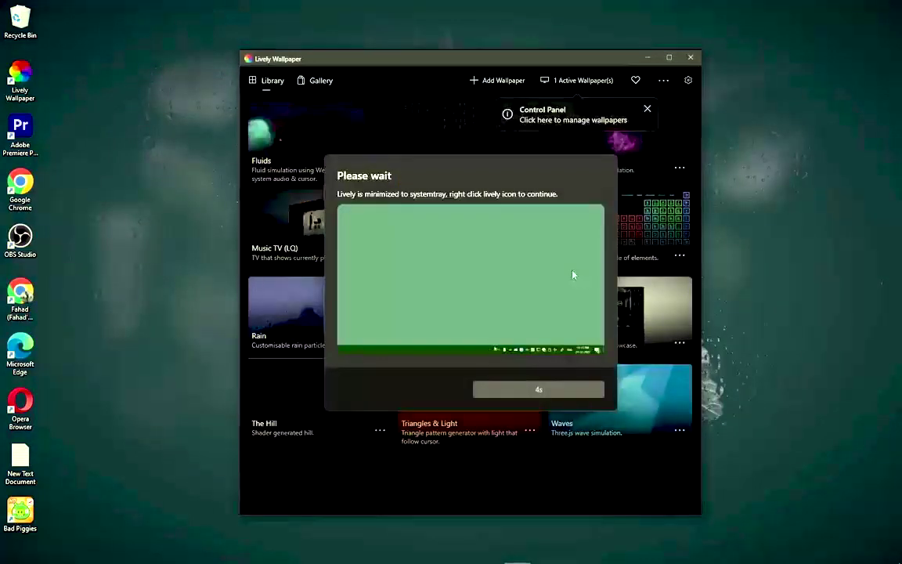
- Dismiss Lively Wallpaper to the system tray and hide the desktop icons
left_click(556, 397)
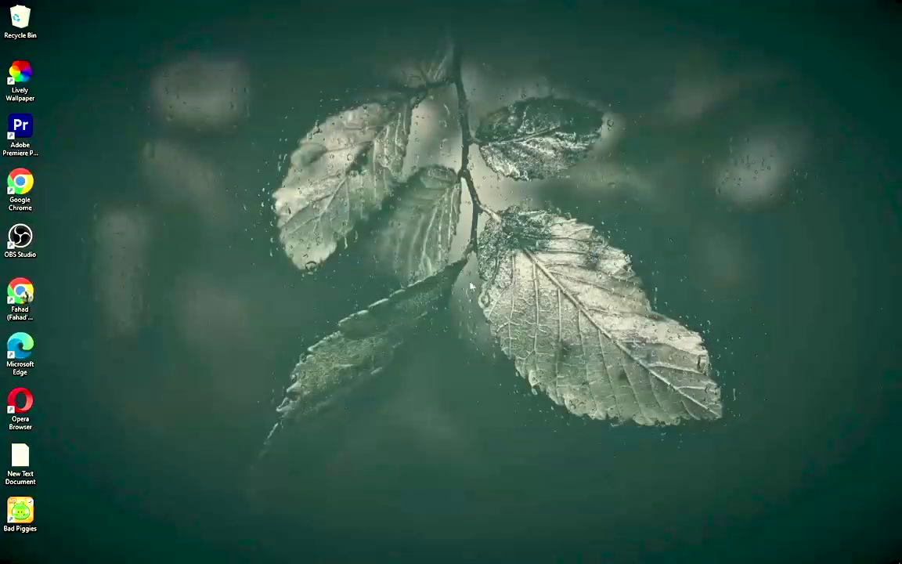
right_click(93, 126)
mouse_move(156, 129)
left_click(263, 196)
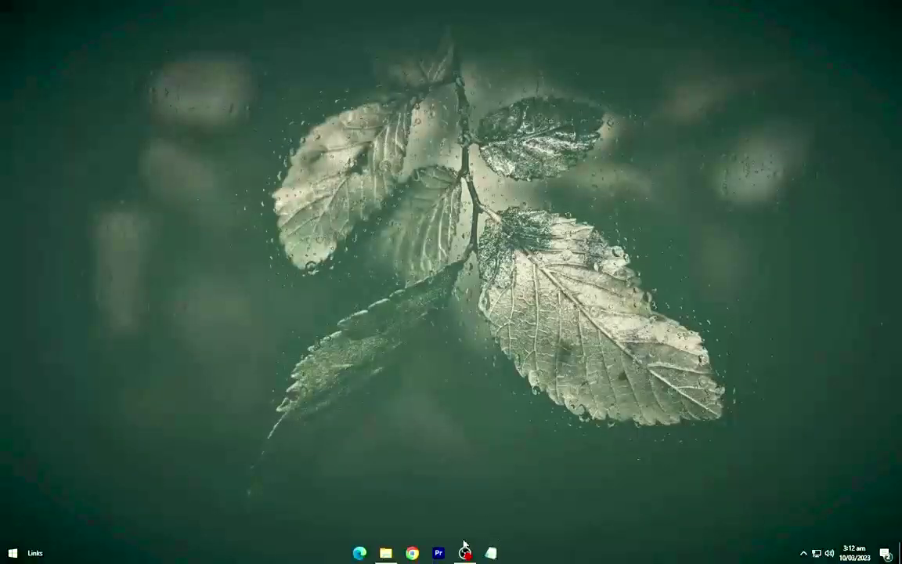
- Install Rainmeter 4.5.17 from the Downloads folder as administrator, using the standard installation, and run it
left_click(390, 554)
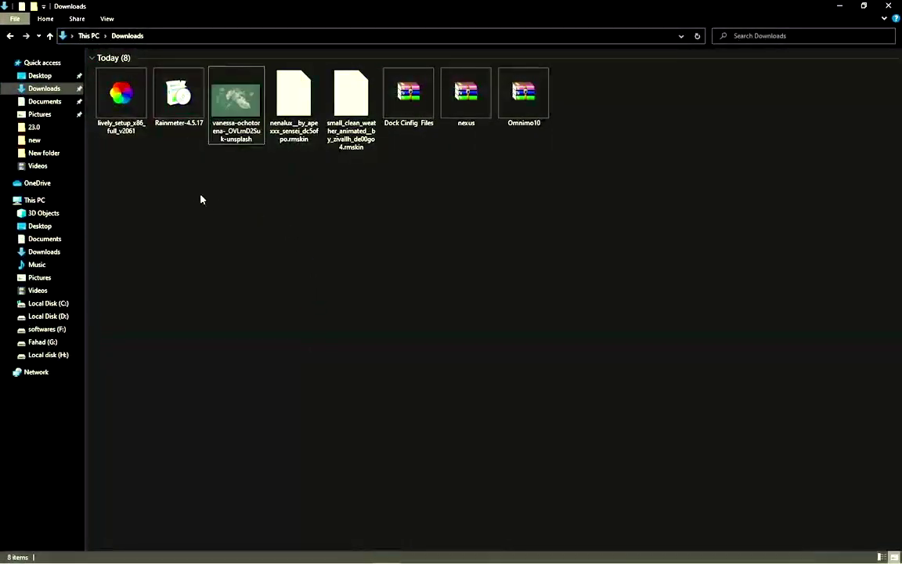
left_click(178, 96)
right_click(179, 97)
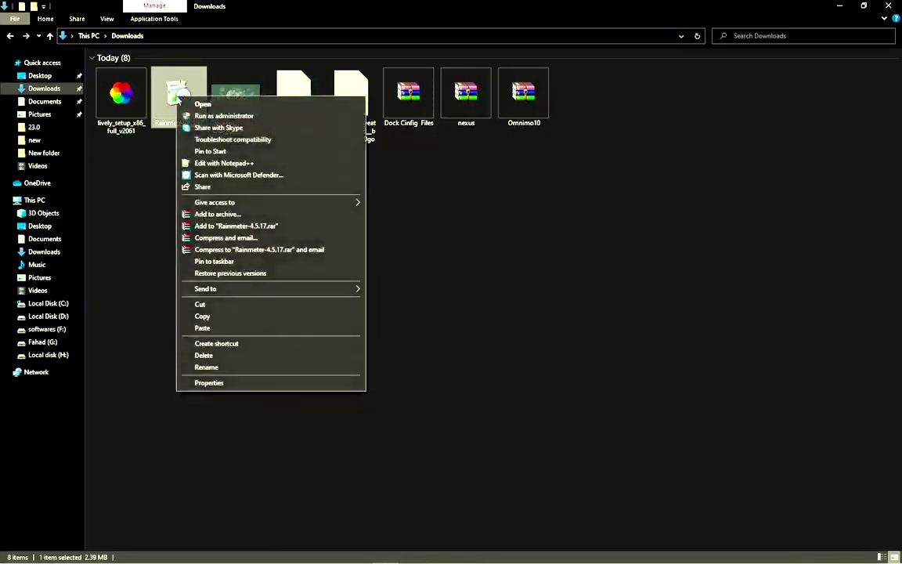
left_click(223, 116)
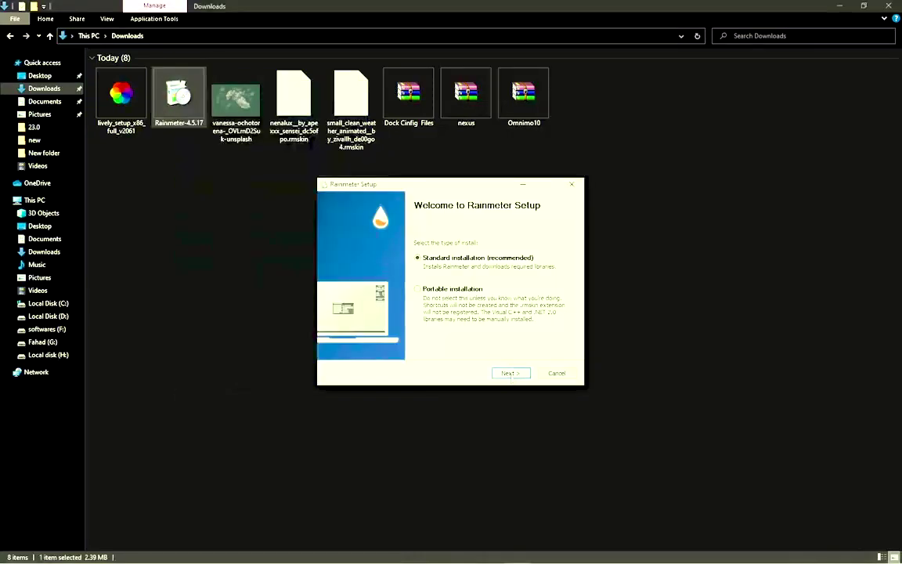
left_click(510, 373)
left_click(511, 373)
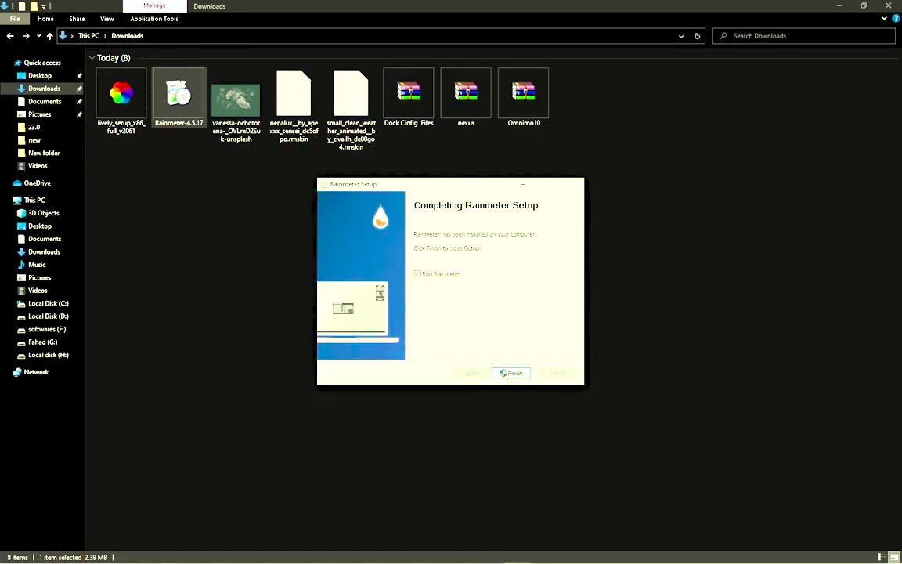
left_click(505, 373)
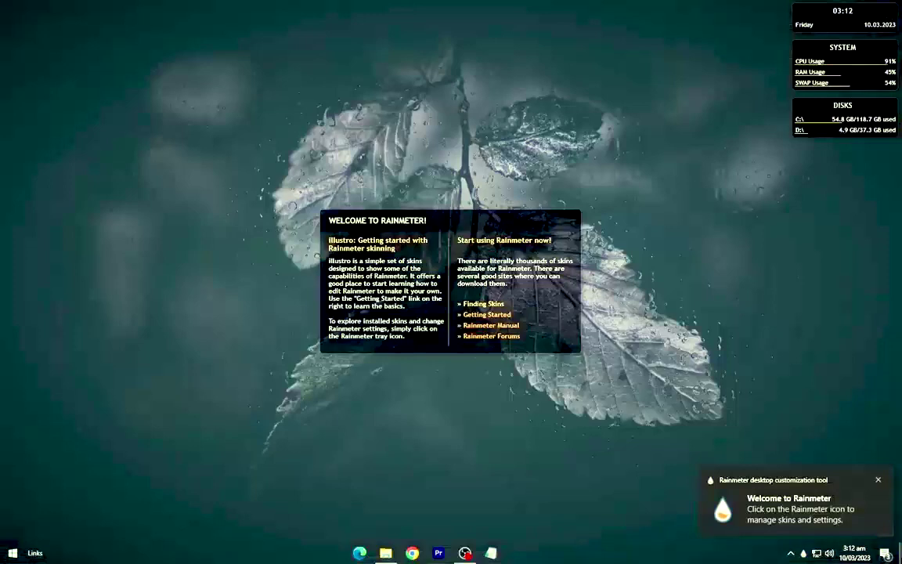
- Unload all the default illustro skins from the desktop, including Welcome, Disks and System
left_click(842, 9)
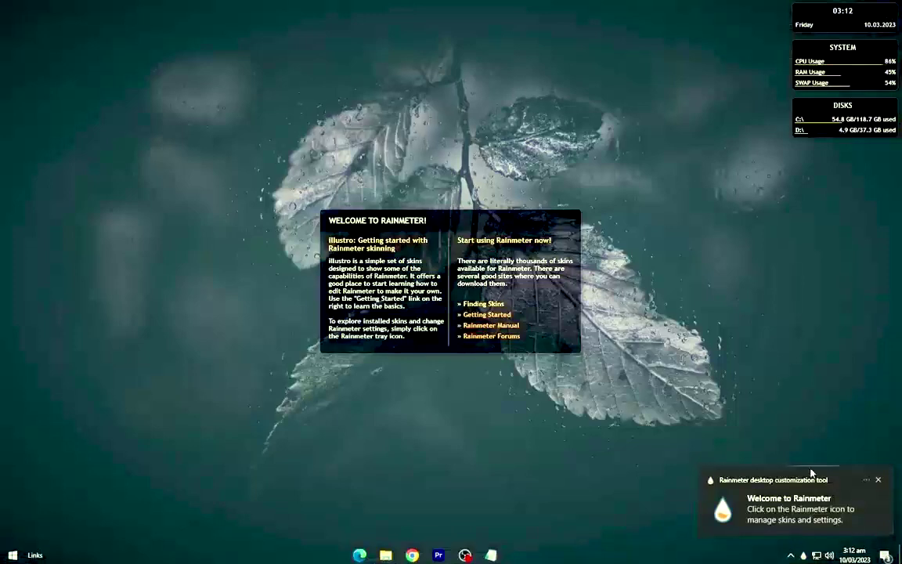
right_click(491, 317)
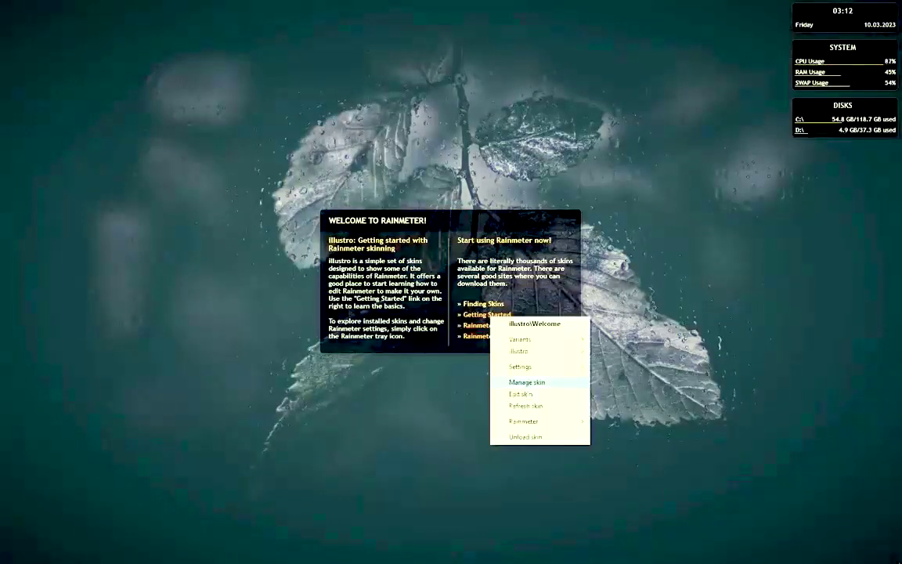
left_click(541, 437)
right_click(815, 125)
left_click(844, 192)
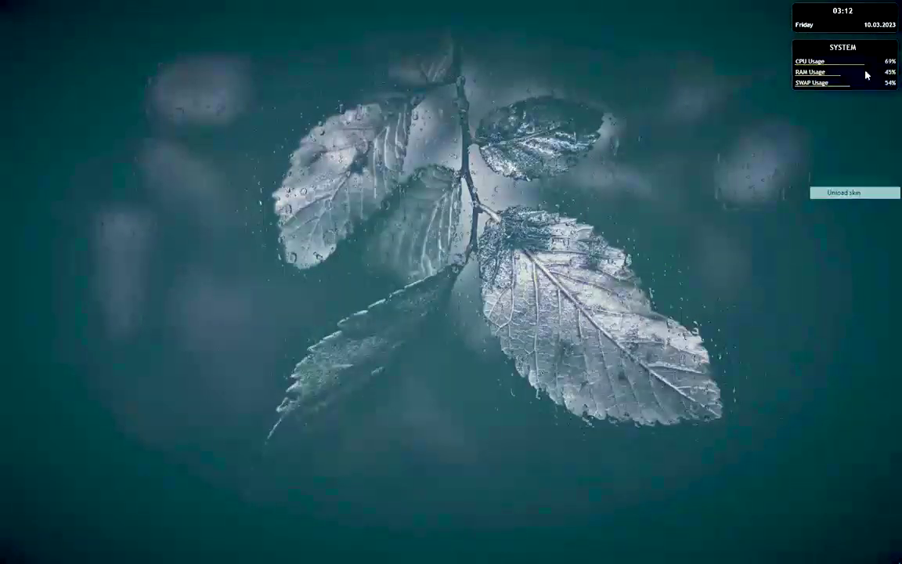
right_click(867, 75)
left_click(830, 145)
left_click(885, 553)
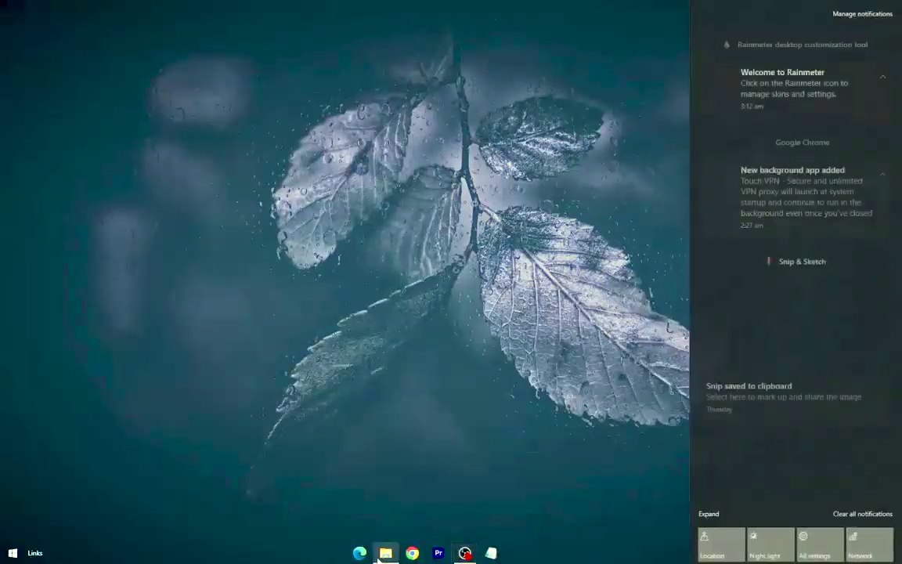
- Extract the Dock Cinfig Files archive in Downloads into its own folder and open that folder
left_click(386, 553)
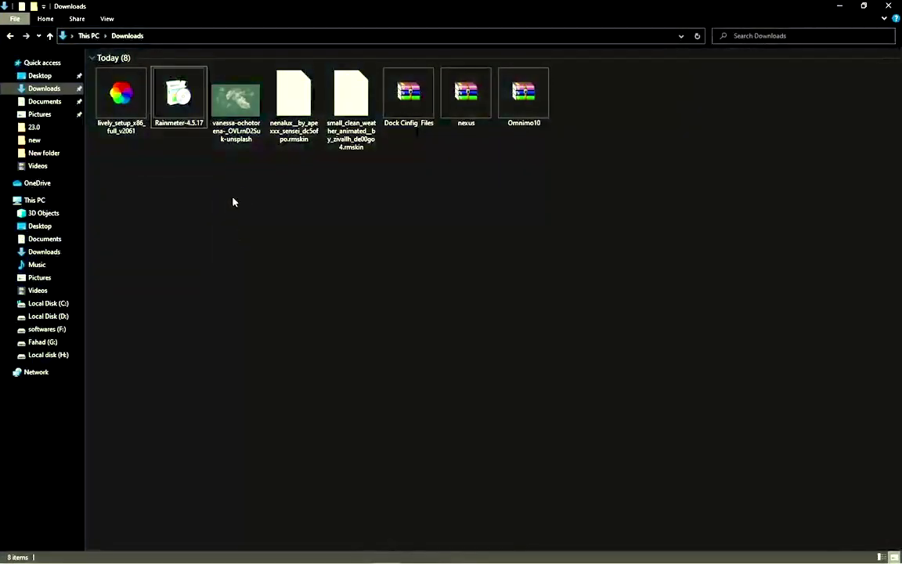
right_click(408, 91)
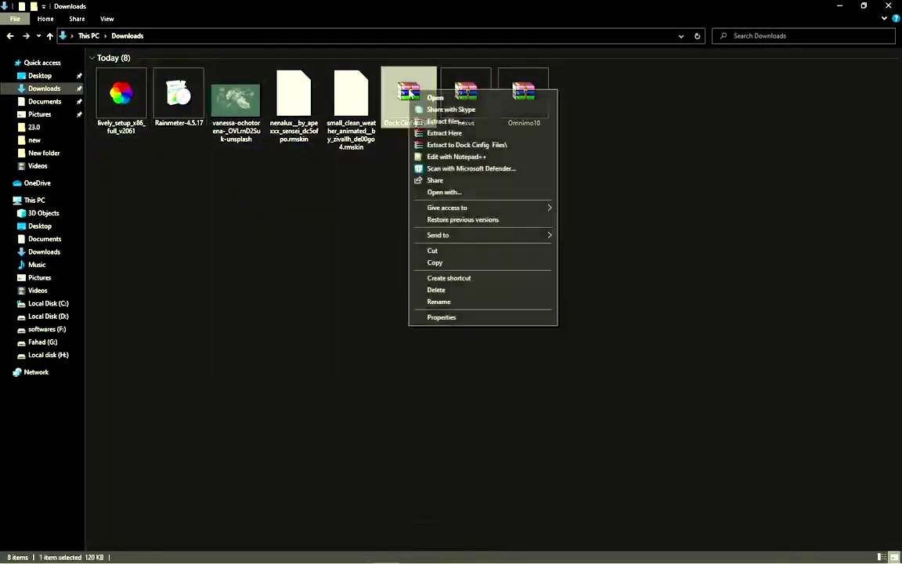
left_click(441, 147)
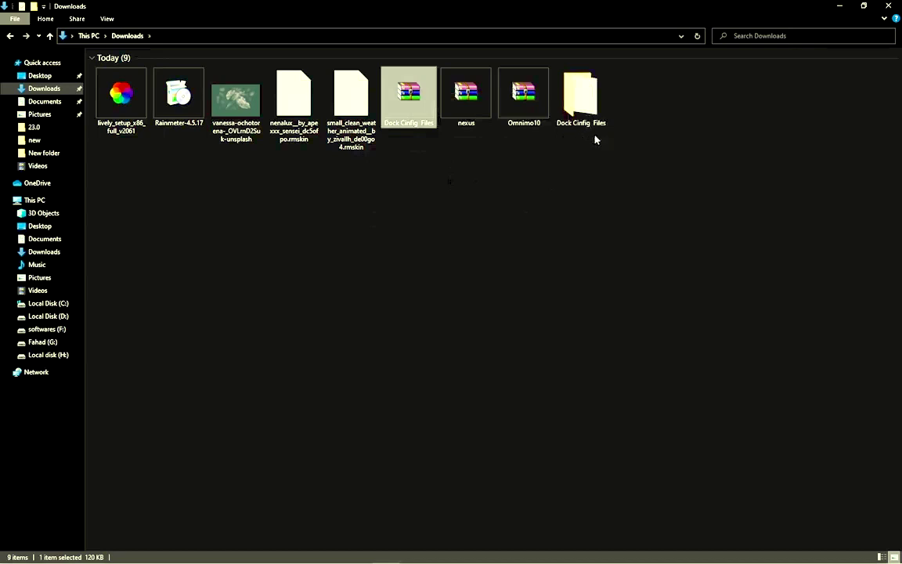
double_click(583, 113)
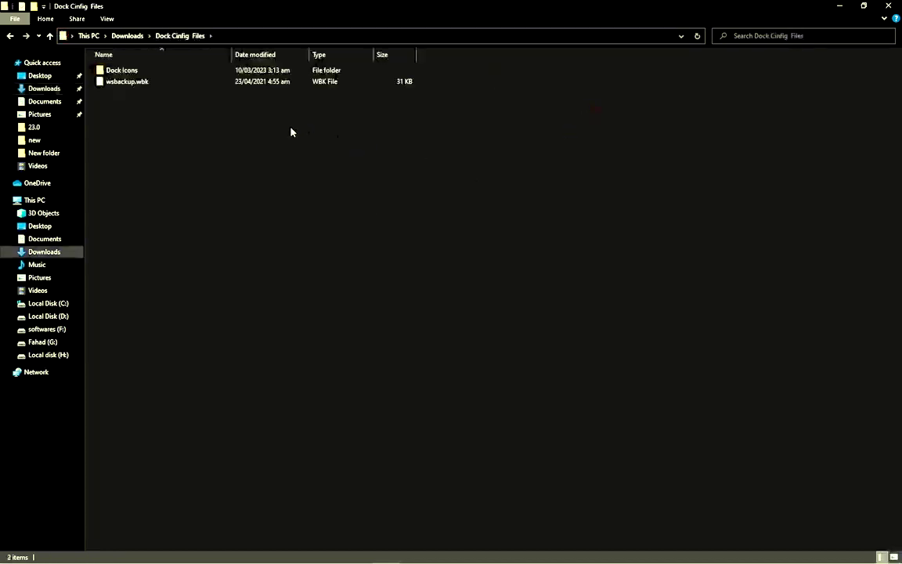
- Show the extracted files as large icons and copy the Dock Icons folder to the root of Local Disk (C:)
left_click(121, 72)
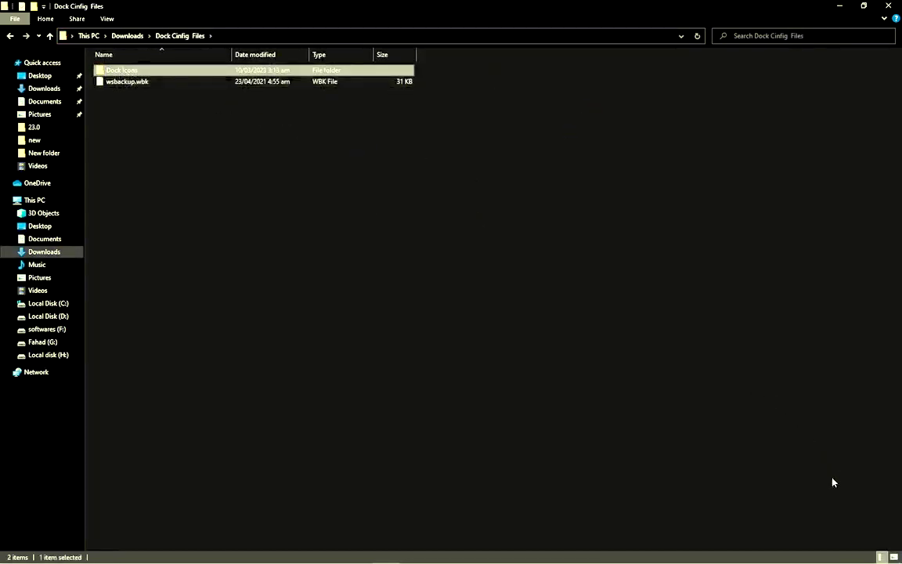
left_click(893, 557)
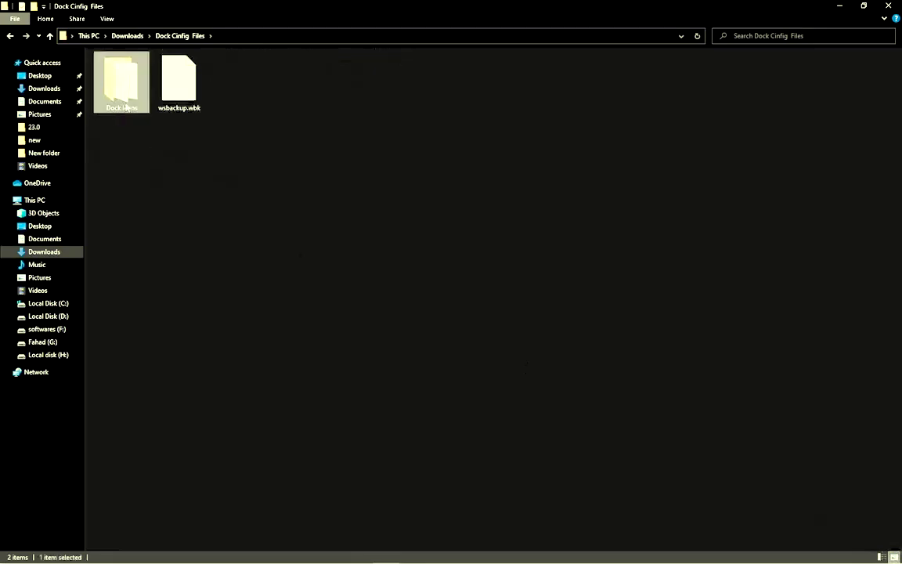
right_click(127, 97)
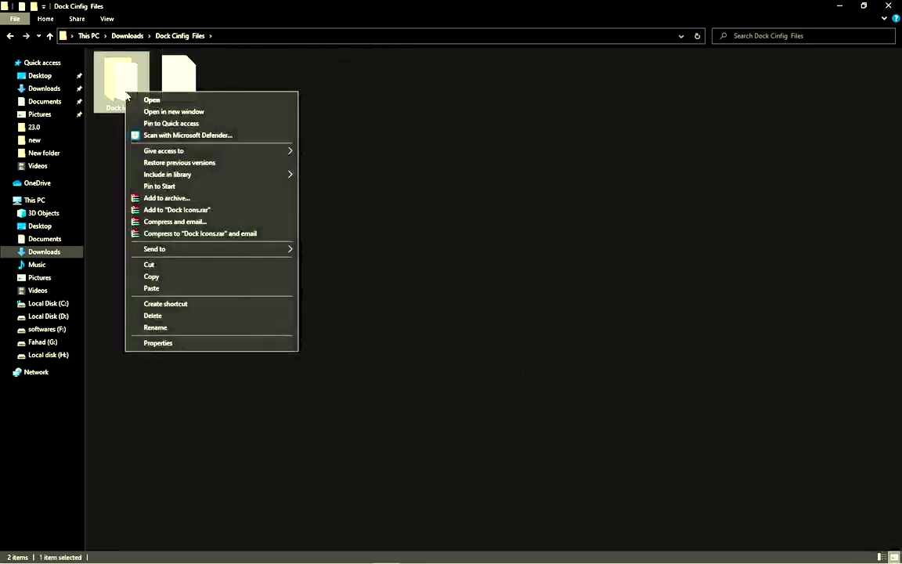
left_click(166, 277)
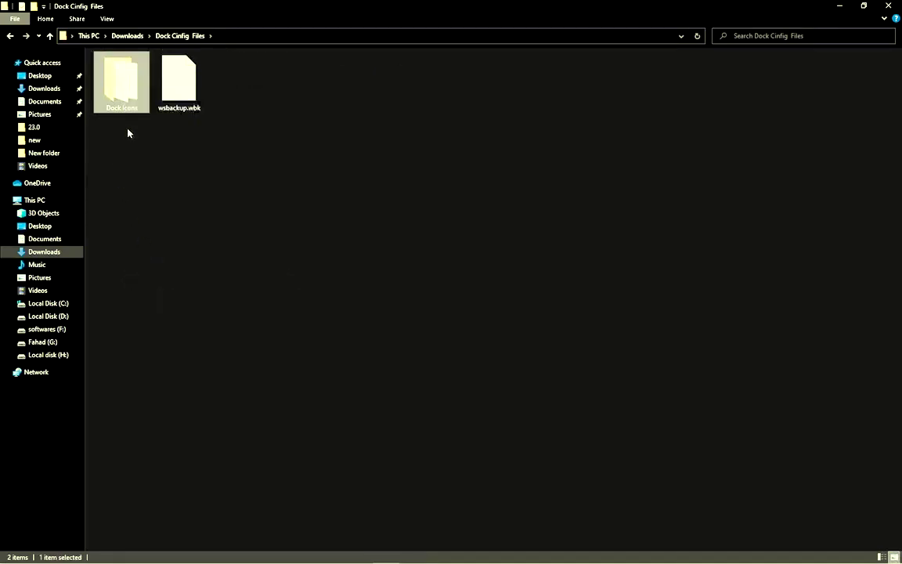
left_click(48, 200)
double_click(167, 148)
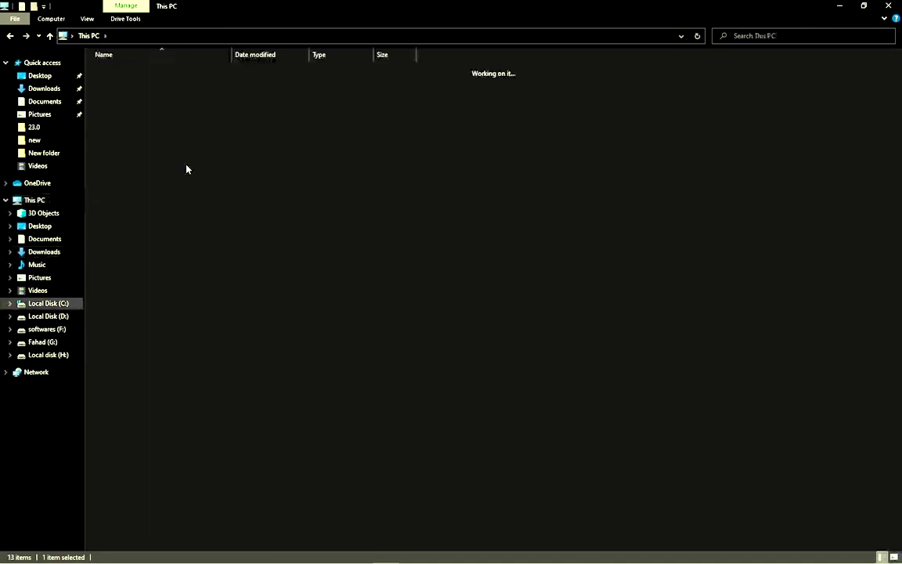
right_click(183, 151)
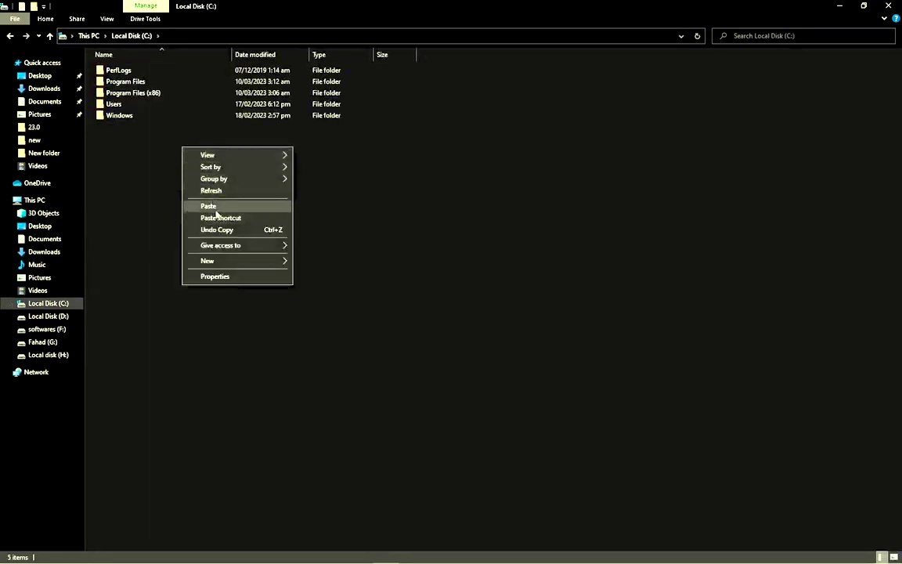
left_click(210, 204)
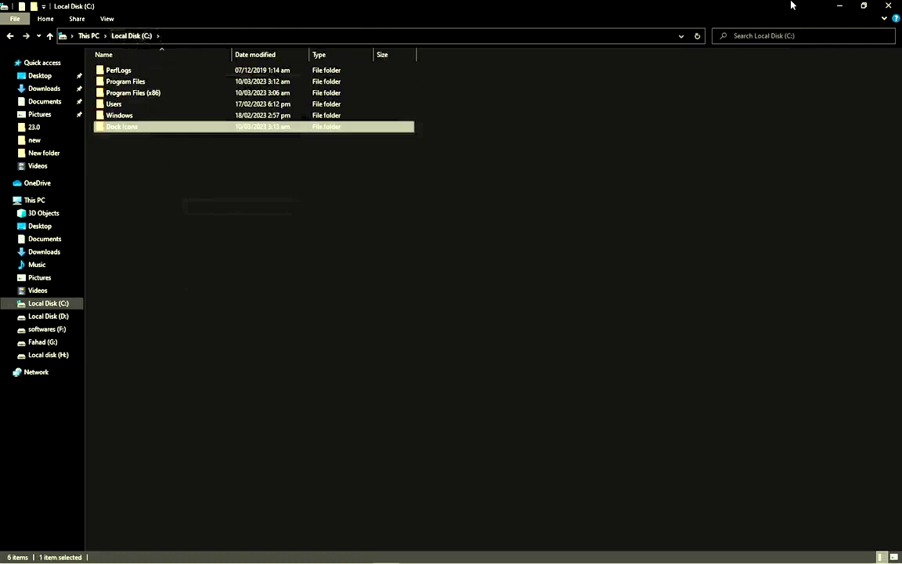
left_click(229, 242)
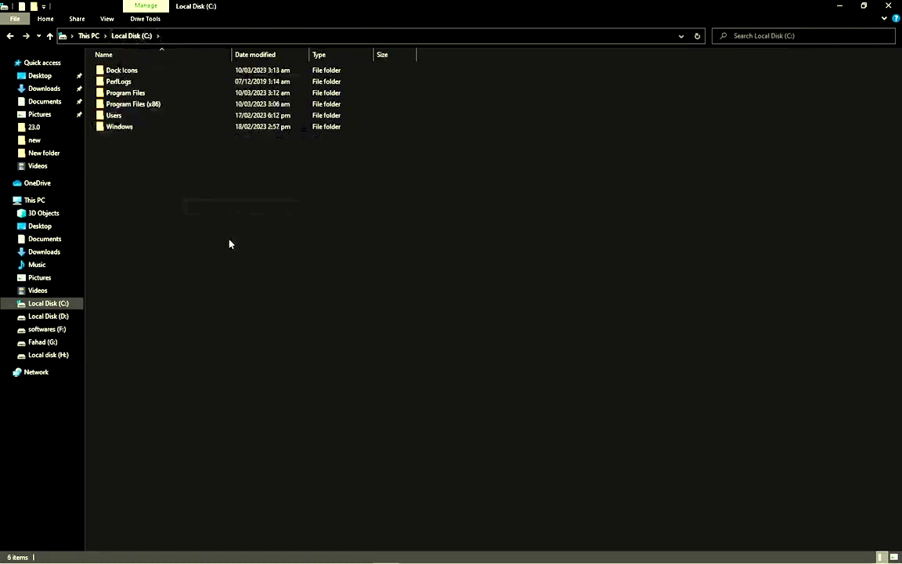
- Open the nexus archive from Downloads and run NexusSetup.exe from it, minimizing the File Explorer and archive windows
left_click(35, 91)
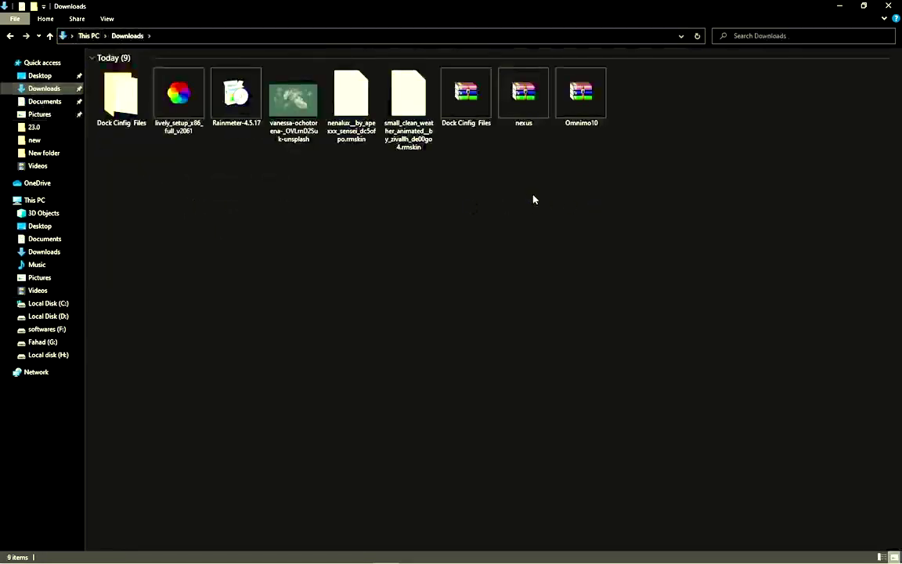
double_click(524, 106)
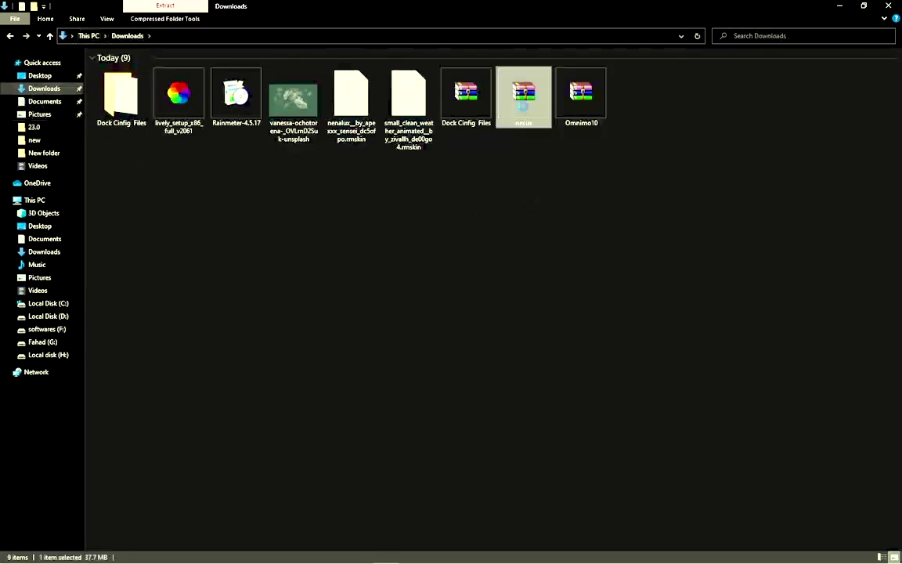
right_click(521, 106)
left_click(541, 113)
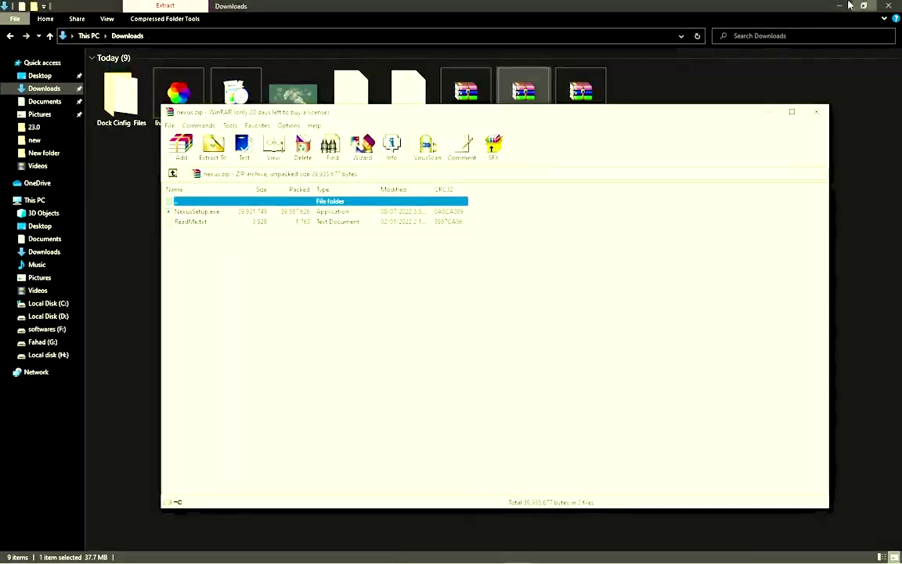
left_click(840, 6)
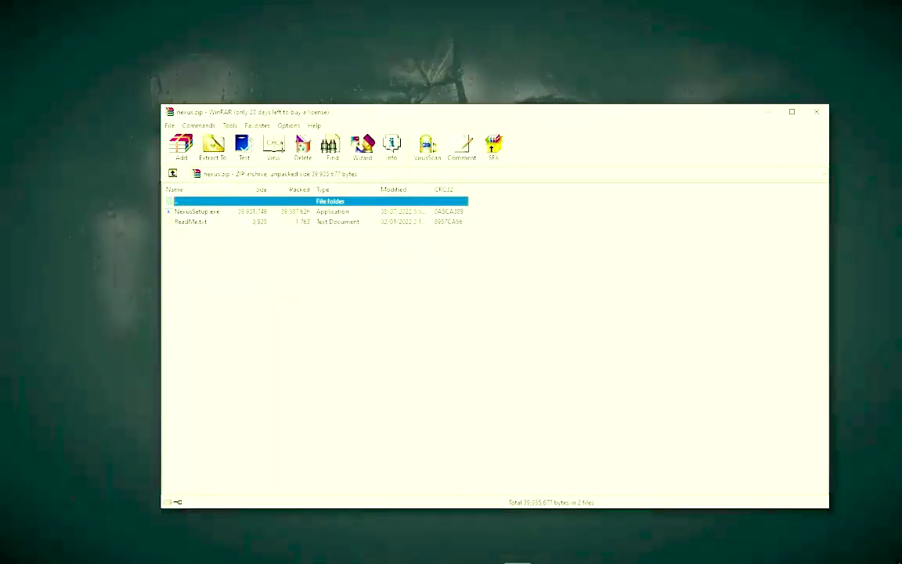
double_click(196, 212)
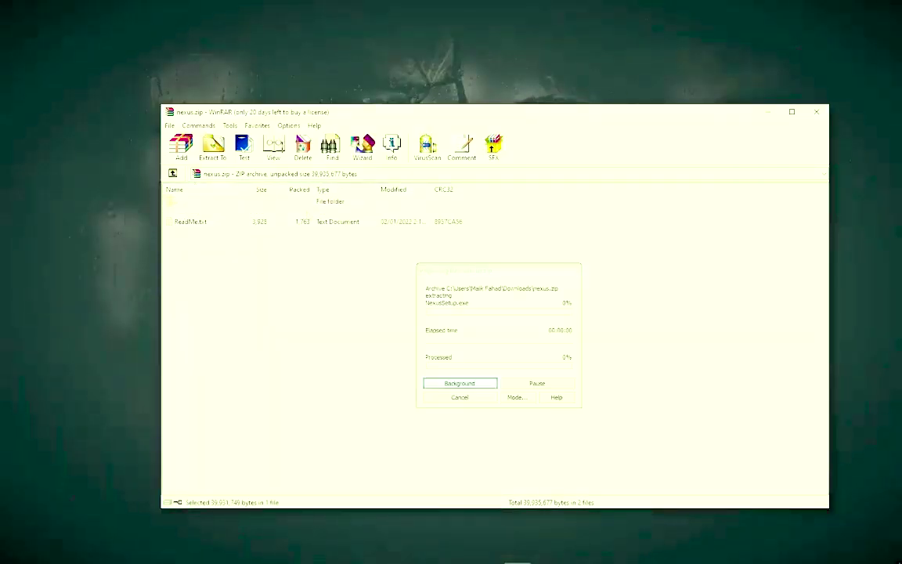
left_click(772, 113)
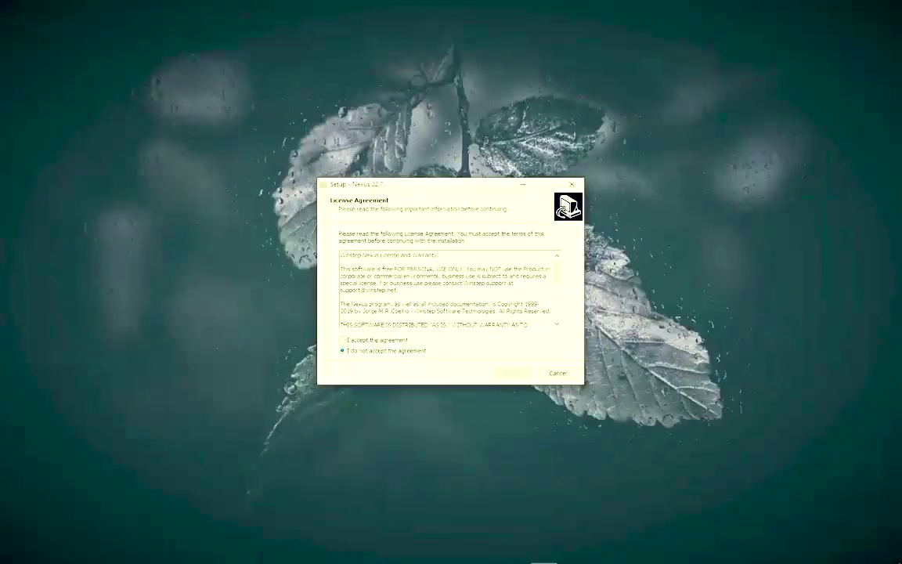
- Accept the license agreement, install Nexus 22.7 in the default location, and launch it
left_click(510, 374)
left_click(511, 374)
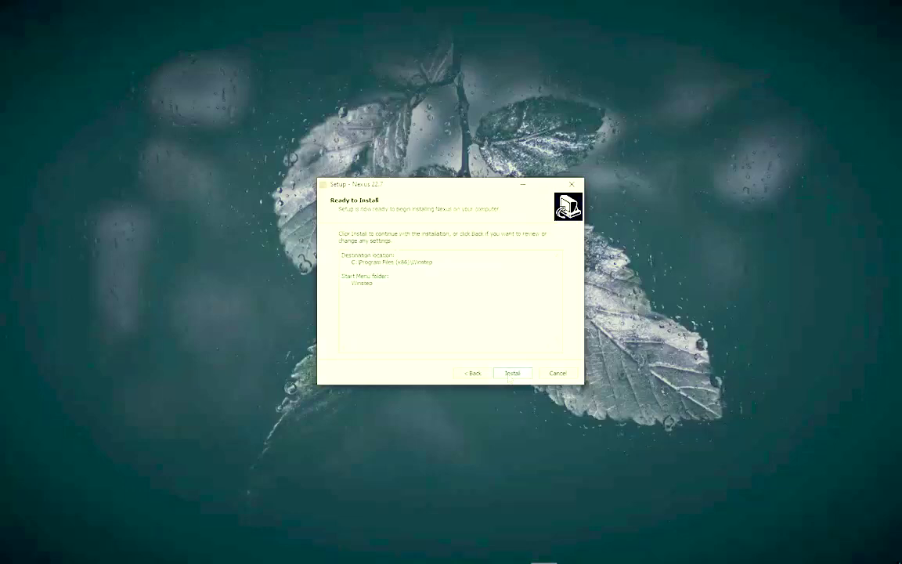
left_click(511, 373)
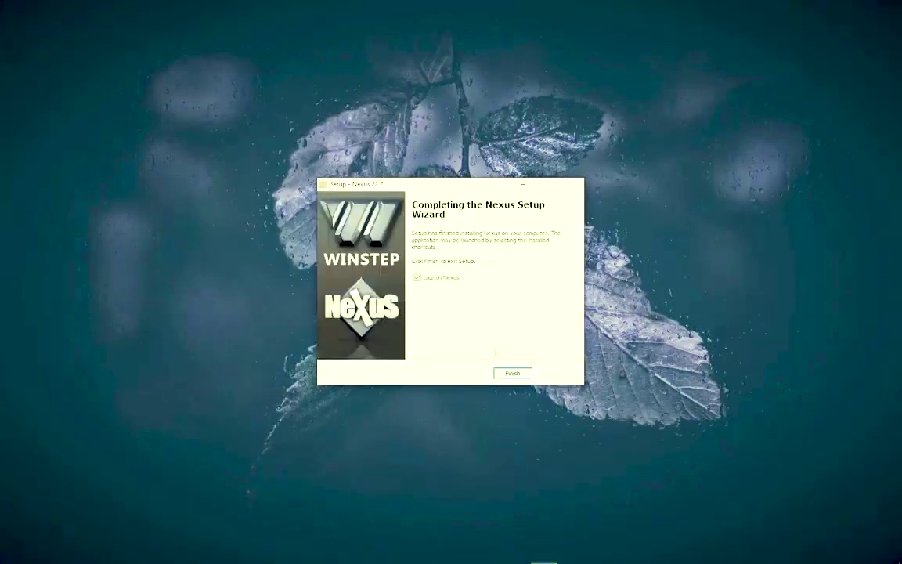
left_click(517, 374)
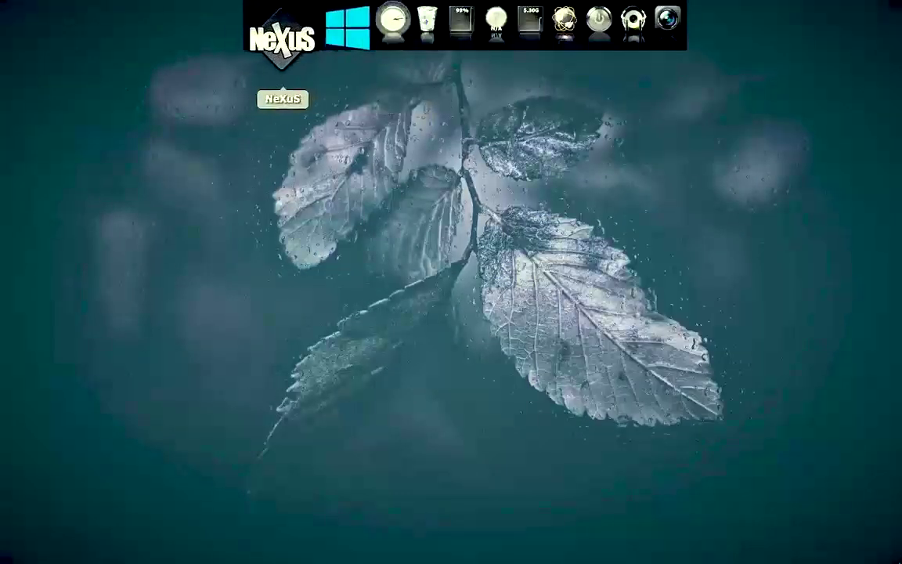
- Open the Nexus preferences, start restoring a configuration backup, and select wsbackup.wbk in the Dock Cinfig Files folder in Downloads
left_click(282, 39)
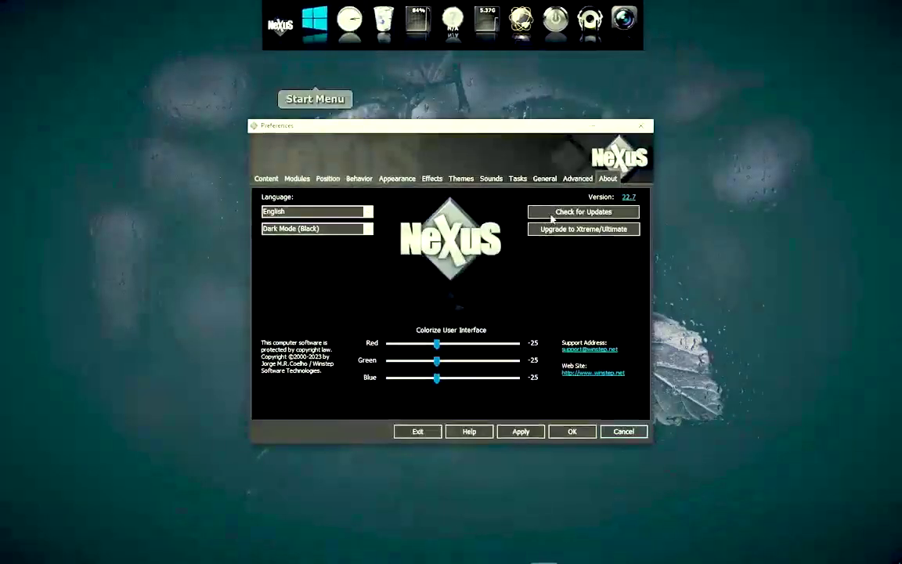
left_click(576, 181)
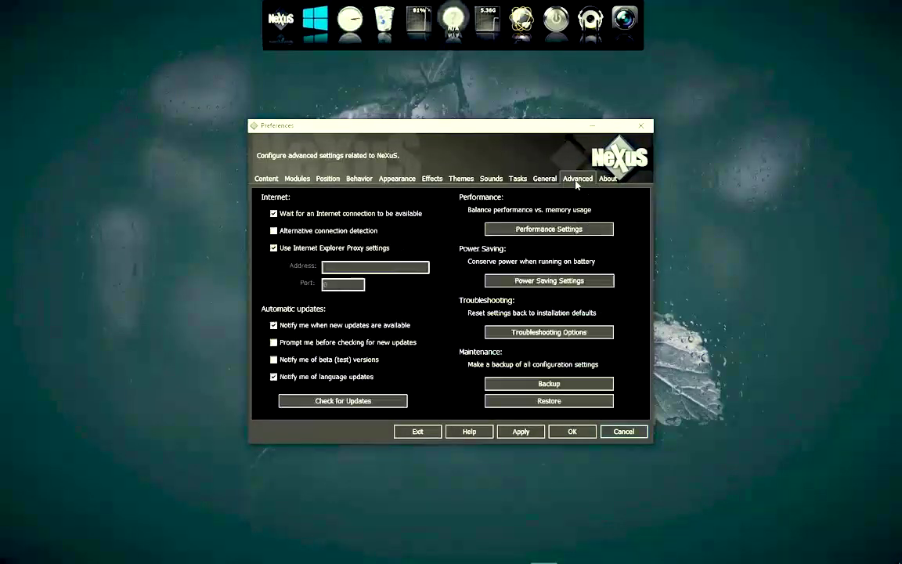
left_click(565, 401)
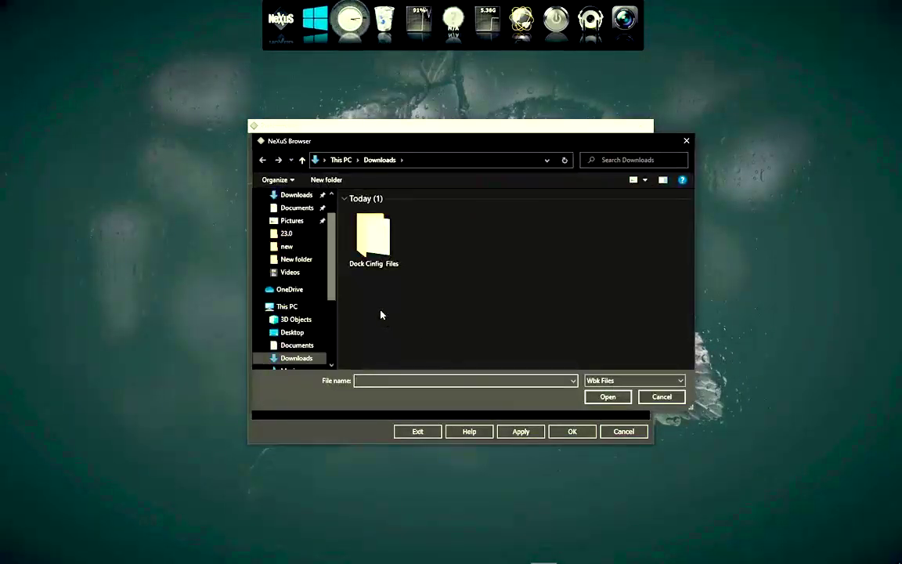
scroll(323, 304, "up", 1)
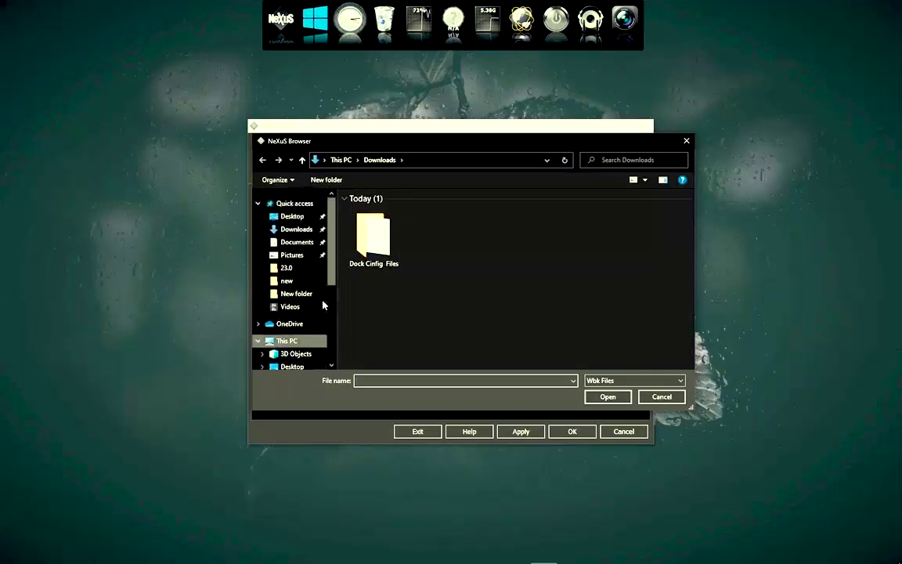
left_click(298, 230)
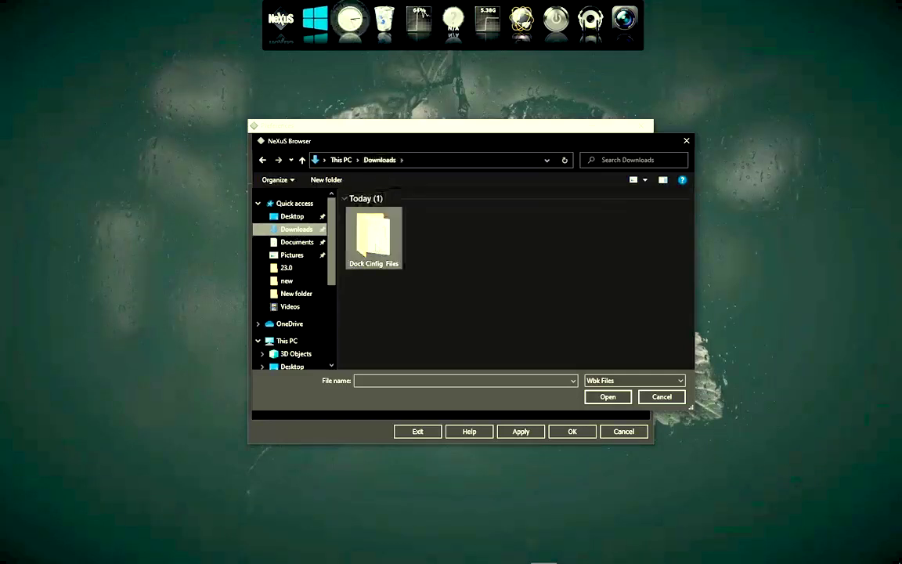
double_click(374, 235)
left_click(376, 223)
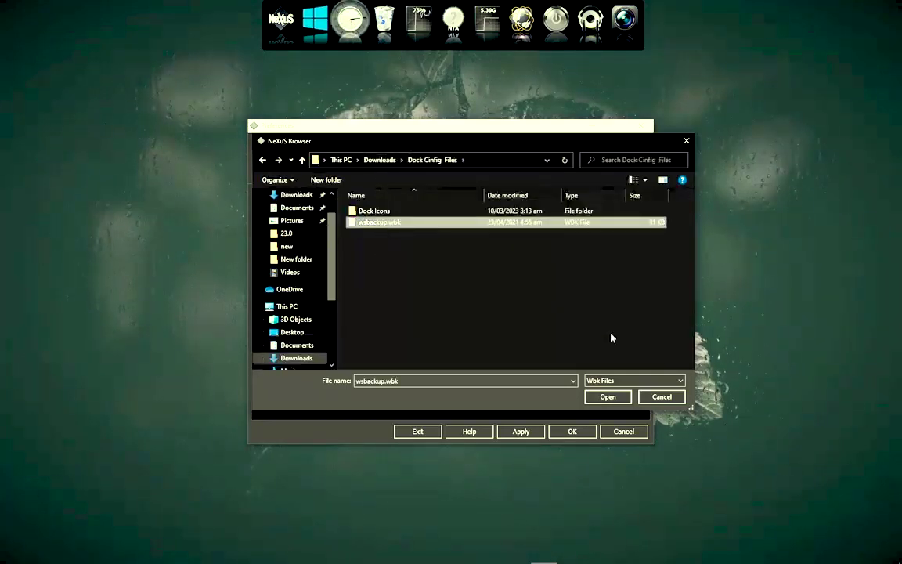
- Show the backup files as large icons, restore the settings from wsbackup.wbk, and close the Nexus preferences with the settings applied
right_click(438, 254)
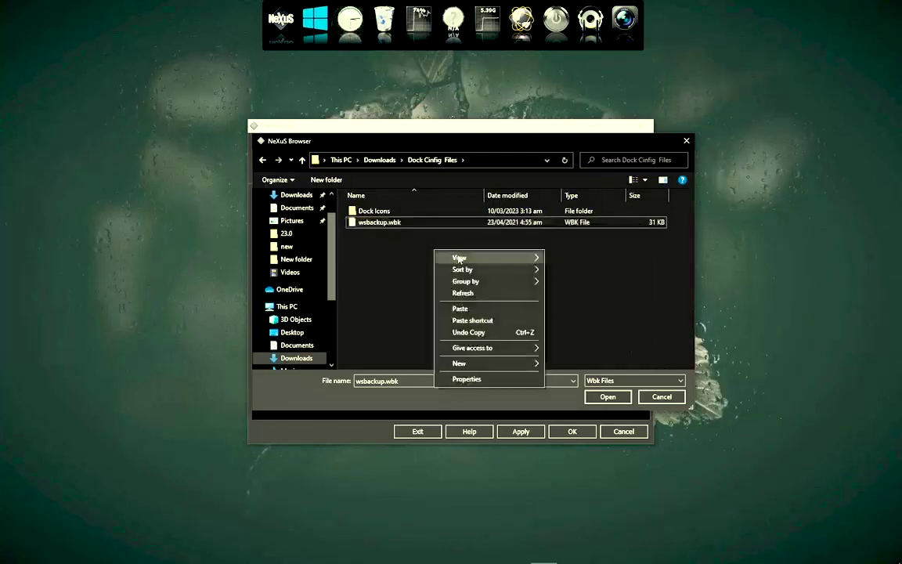
mouse_move(502, 258)
left_click(564, 270)
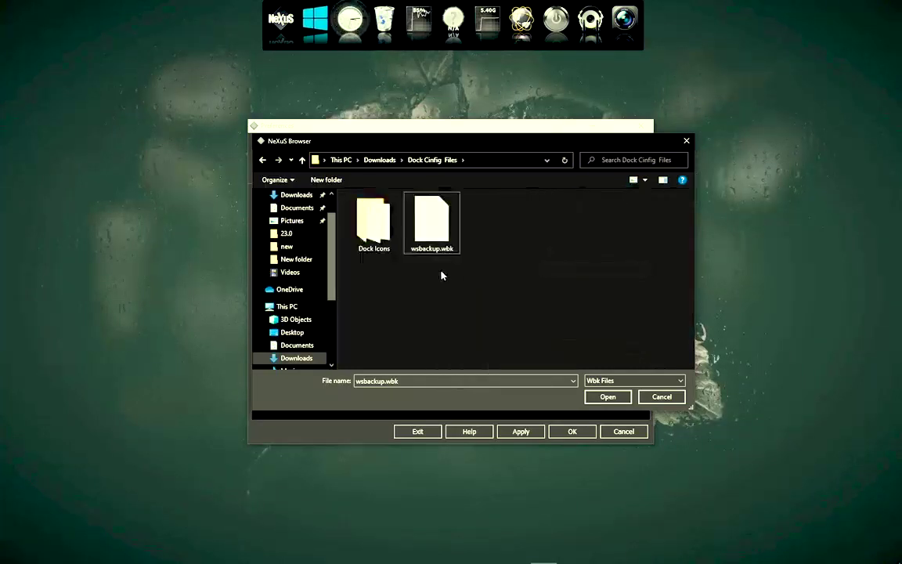
double_click(432, 246)
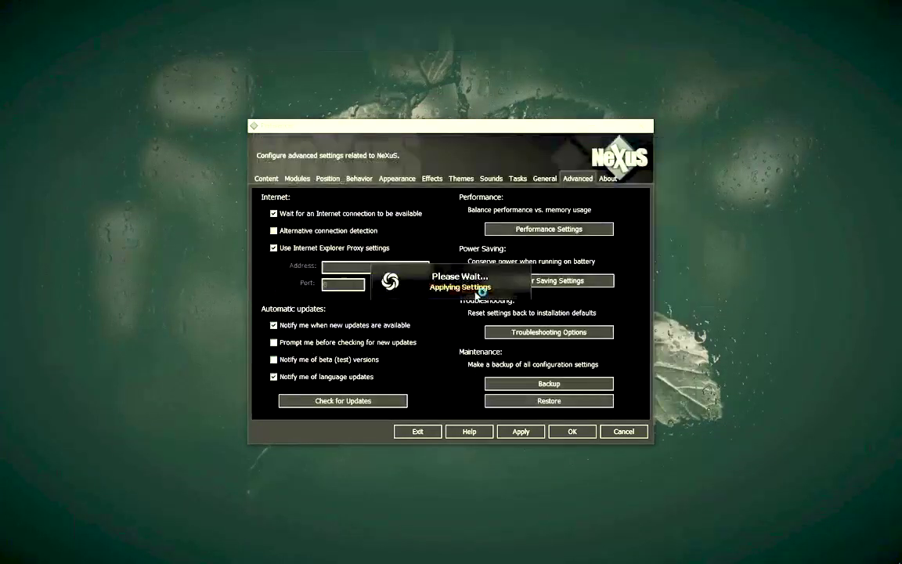
left_click(510, 433)
left_click(580, 436)
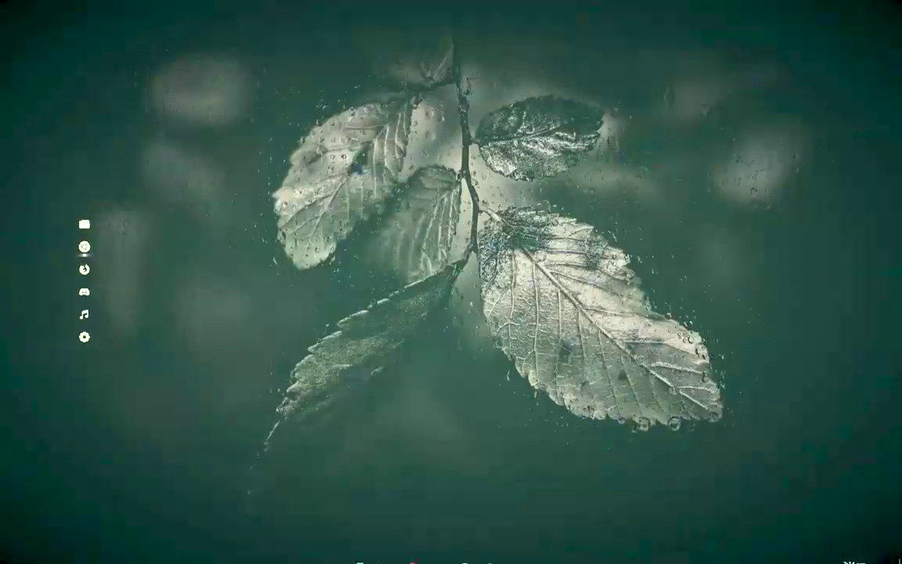
- Install the NenaLuX Rainmeter skin from its nenalux package in the Downloads folder
left_click(386, 553)
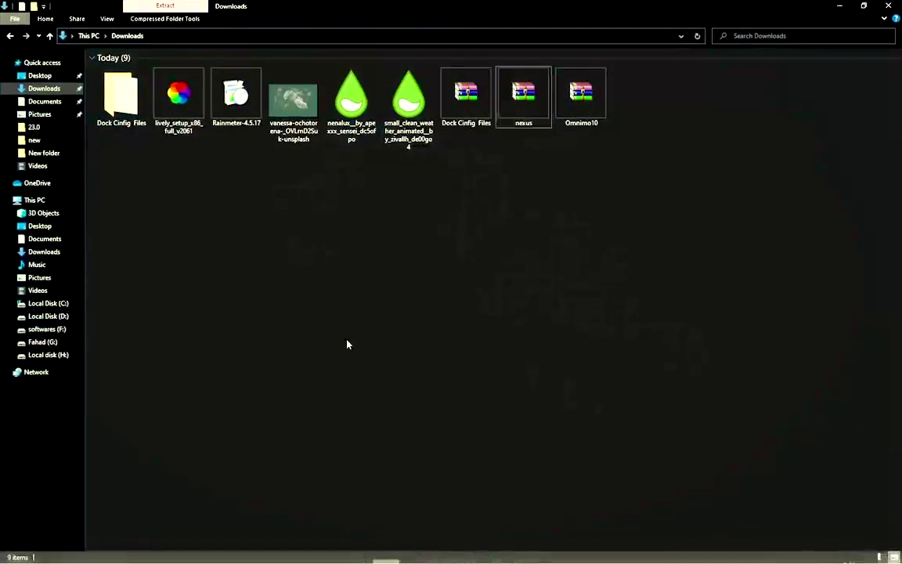
left_click(273, 206)
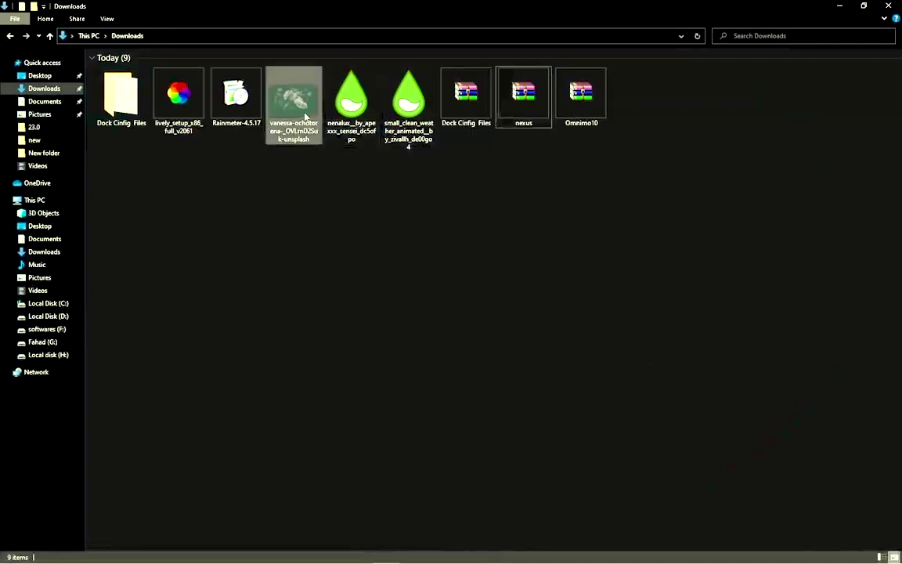
left_click(345, 113)
right_click(345, 113)
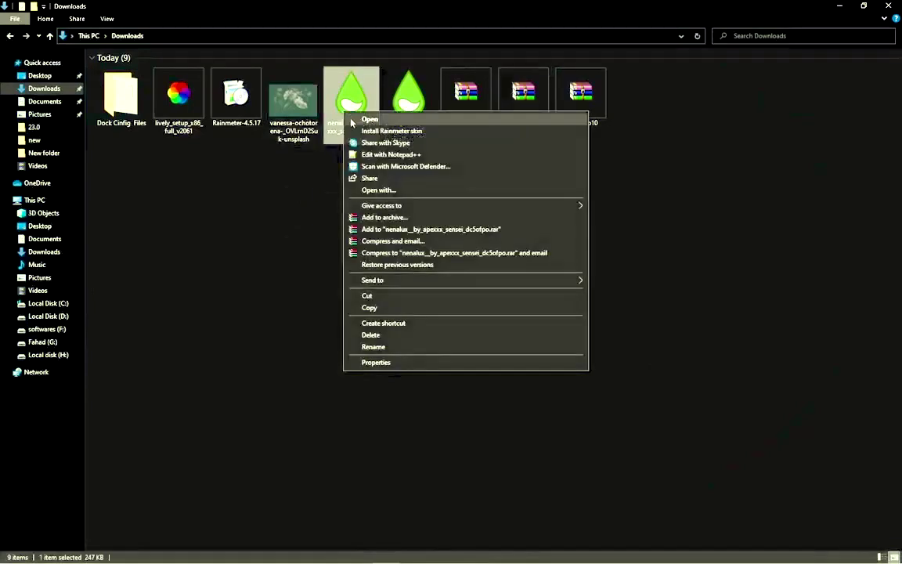
left_click(380, 130)
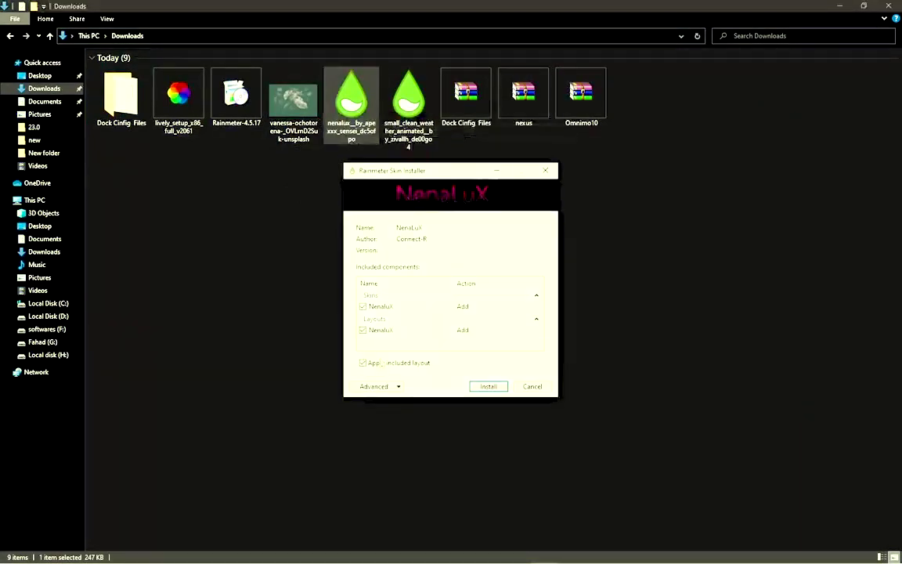
left_click(482, 386)
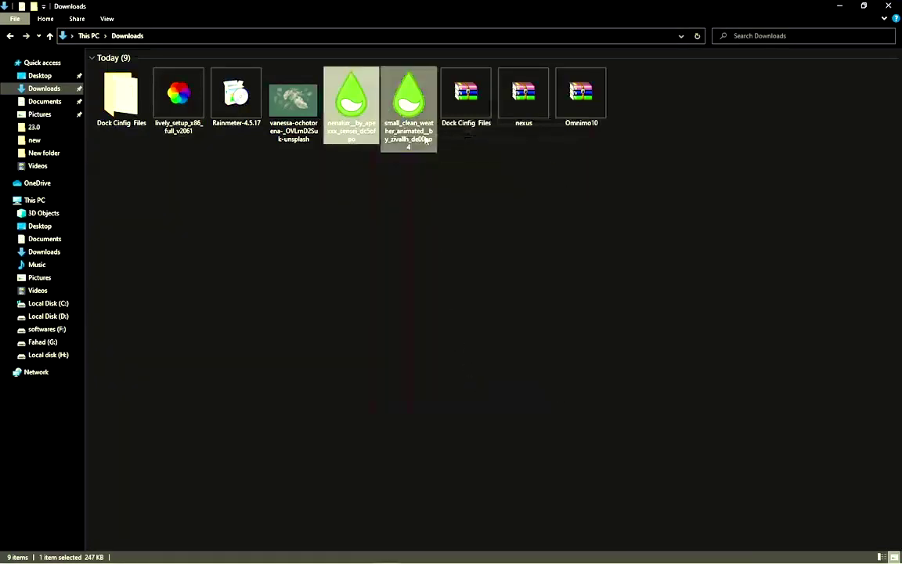
- Install the Small Clean Weather Rainmeter skin from its package in the Downloads folder
left_click(411, 117)
right_click(418, 125)
left_click(430, 143)
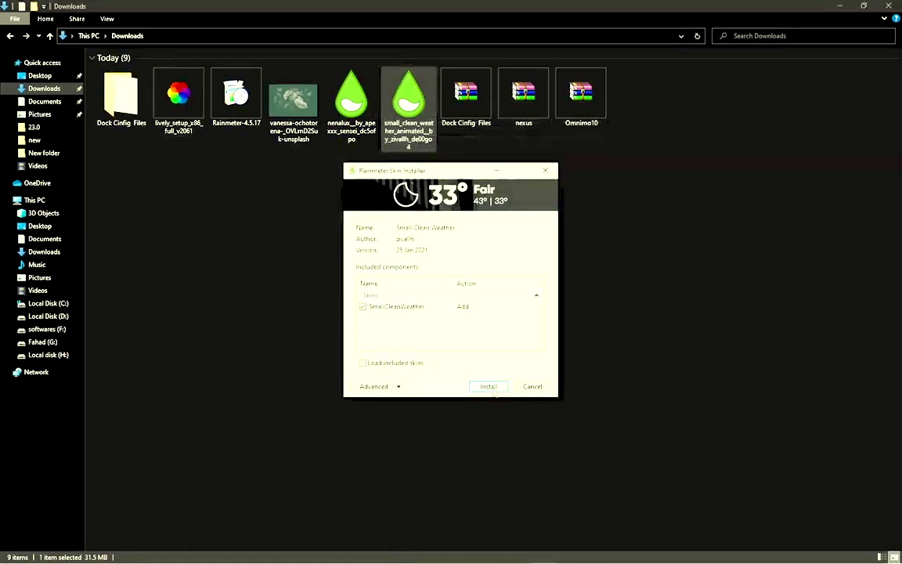
left_click(490, 387)
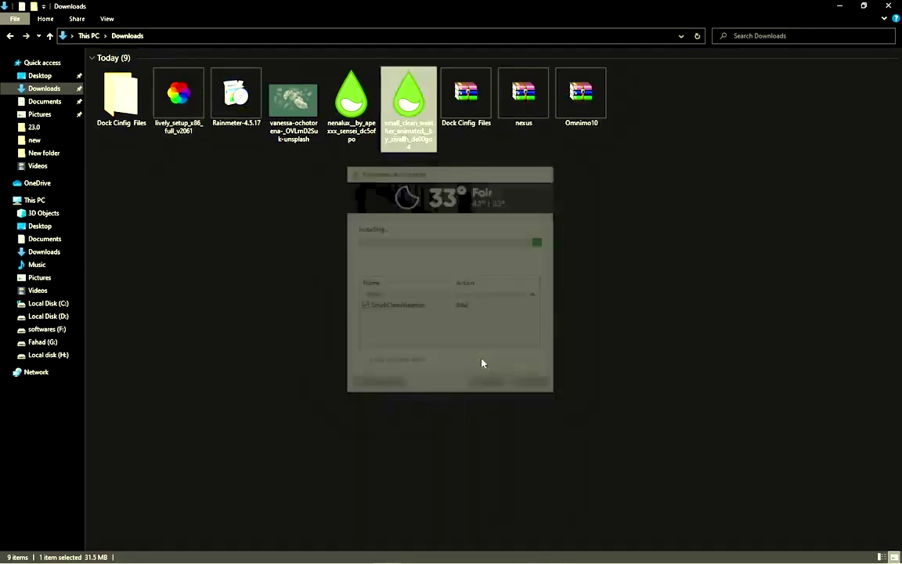
- Open the Omnimo10 archive from Downloads, install the Omnimo.rmskin package from it, and close the archive window
left_click(453, 188)
right_click(570, 95)
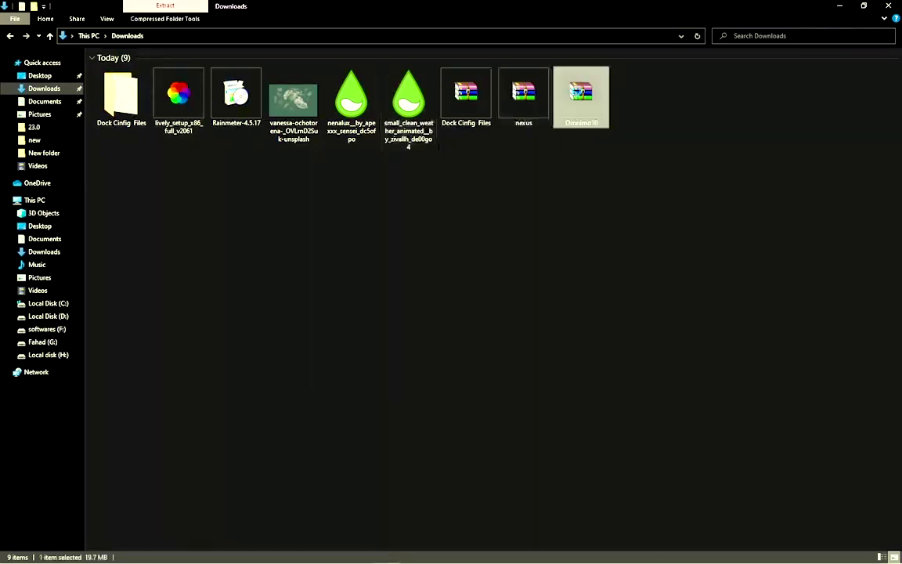
left_click(598, 100)
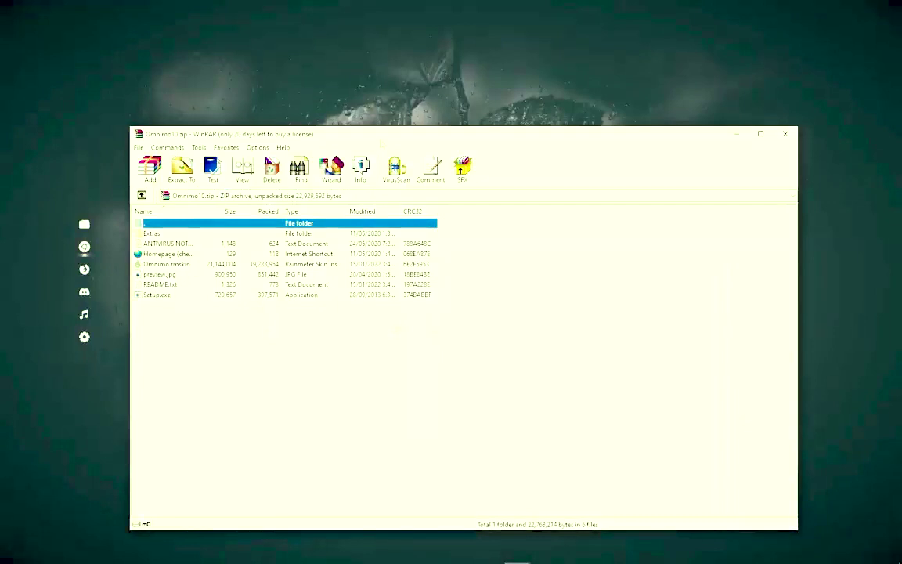
left_click_drag(380, 141, 426, 102)
left_click(210, 225)
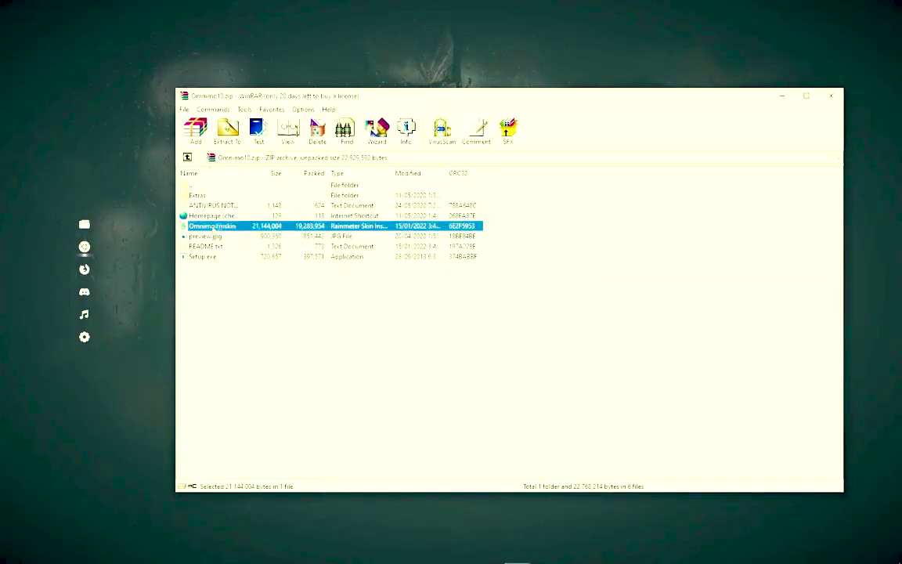
double_click(213, 227)
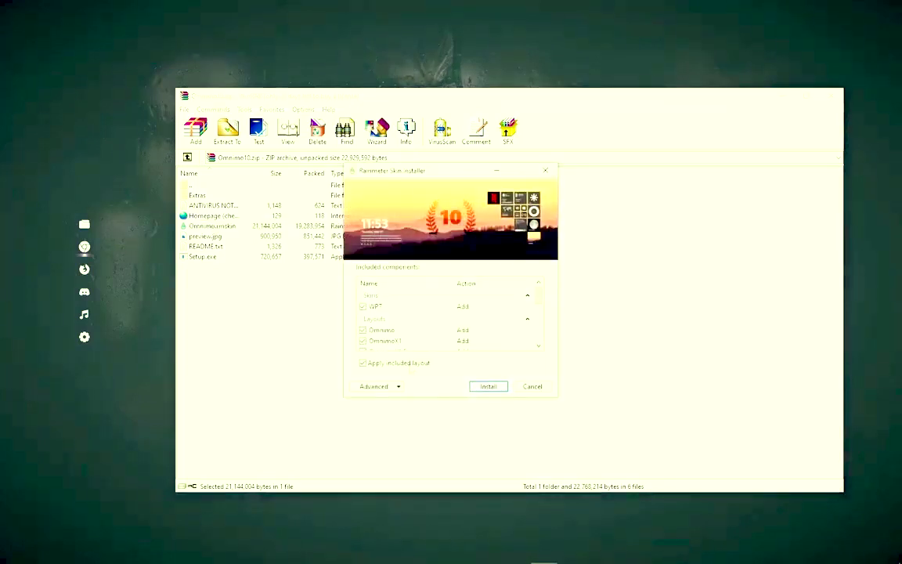
left_click(492, 385)
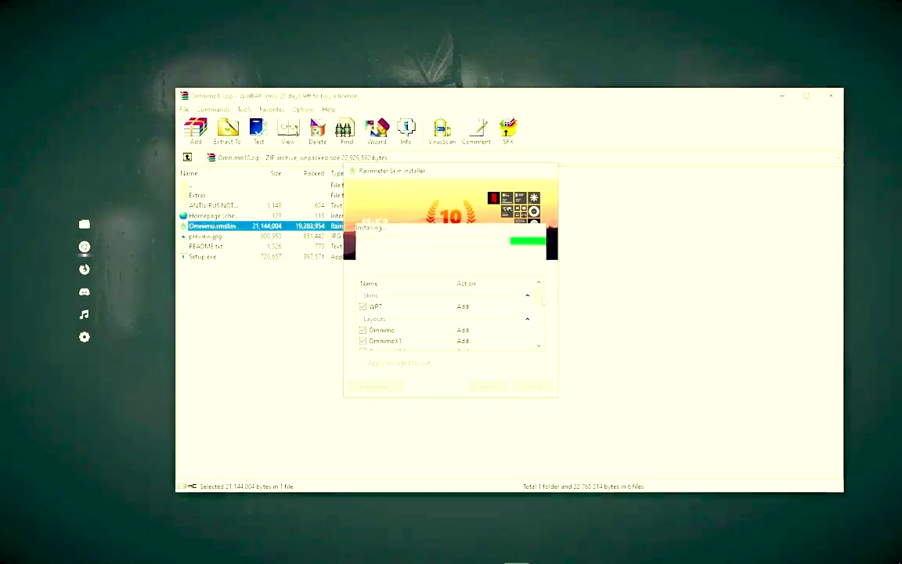
left_click(832, 97)
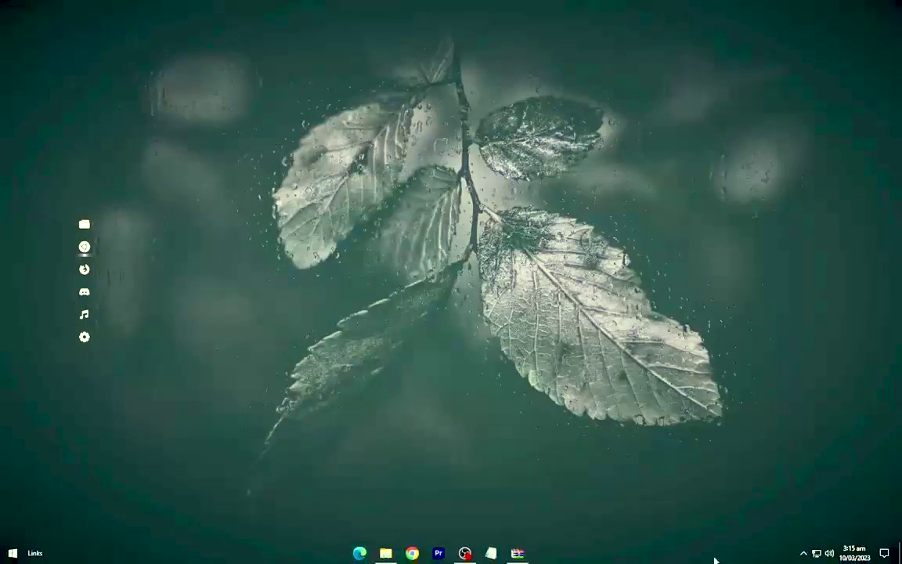
- Open the Rainmeter manager from the system tray and load the saved layout Omnimo
left_click(803, 553)
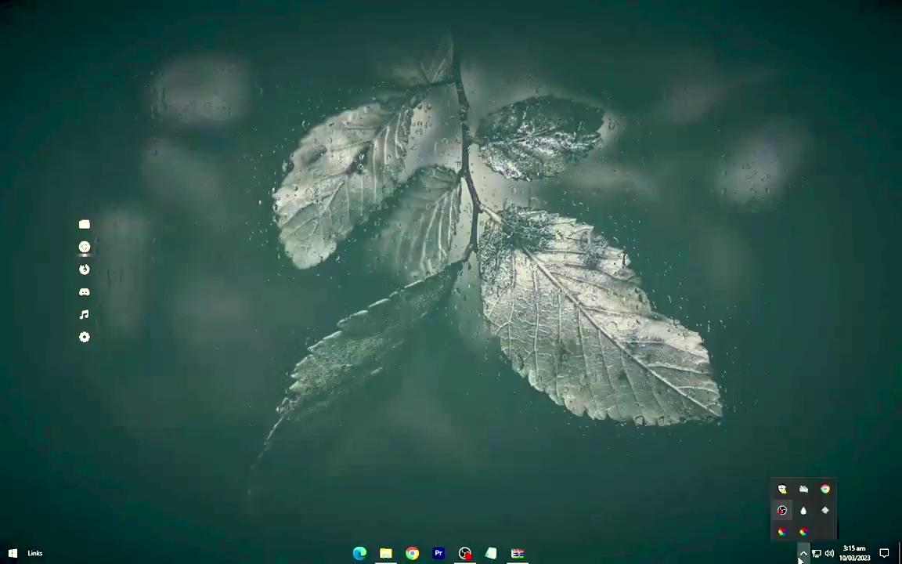
left_click(805, 512)
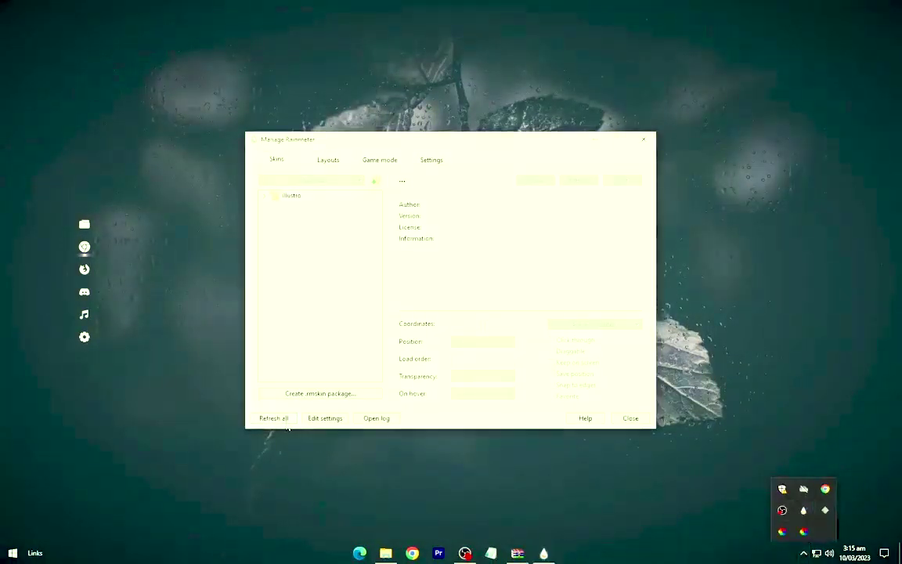
left_click(328, 160)
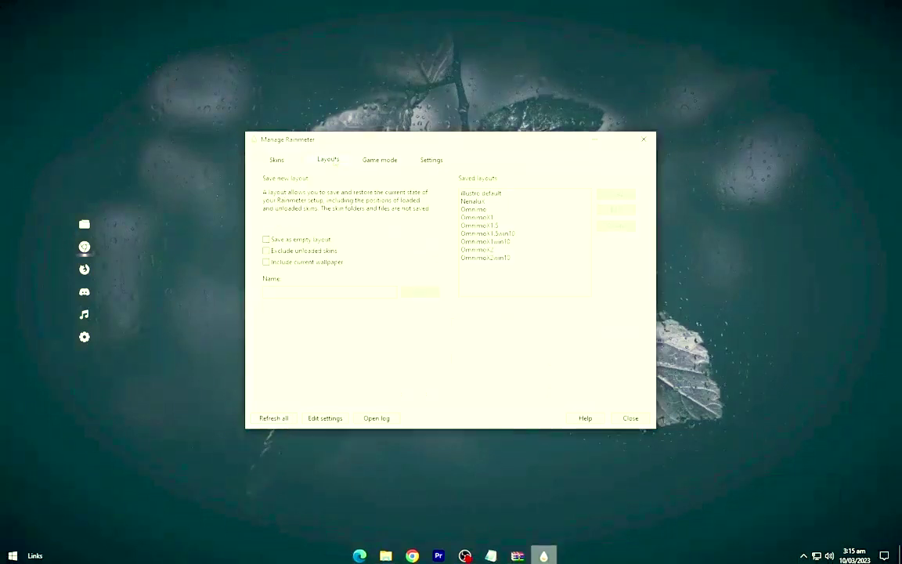
left_click(475, 209)
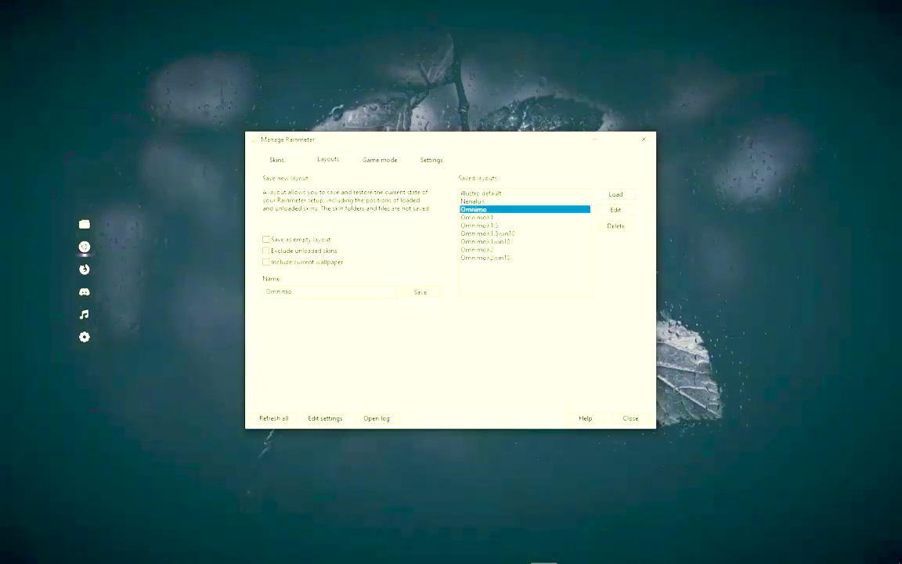
left_click(616, 195)
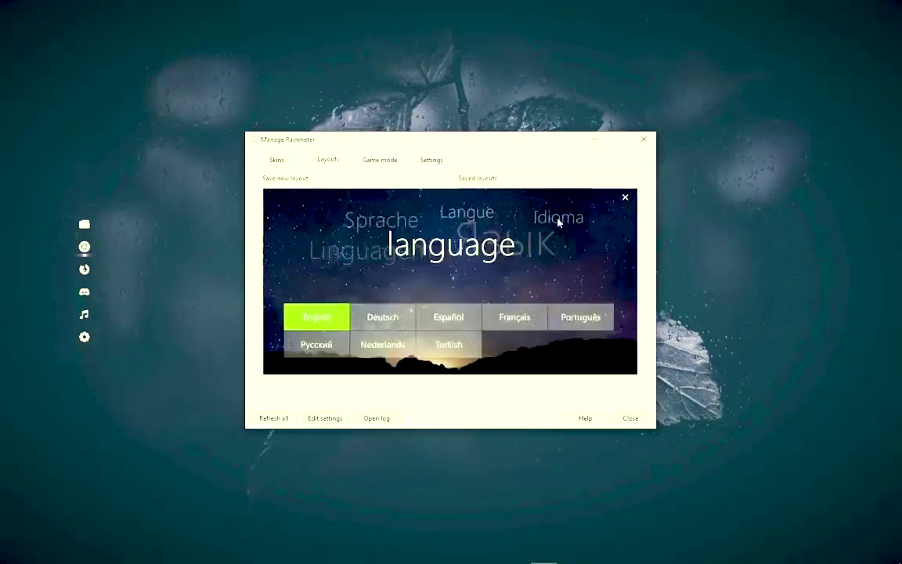
- Set up Omnimo in English with the metric system on and no new wallpaper, and close its thank-you window
left_click(327, 318)
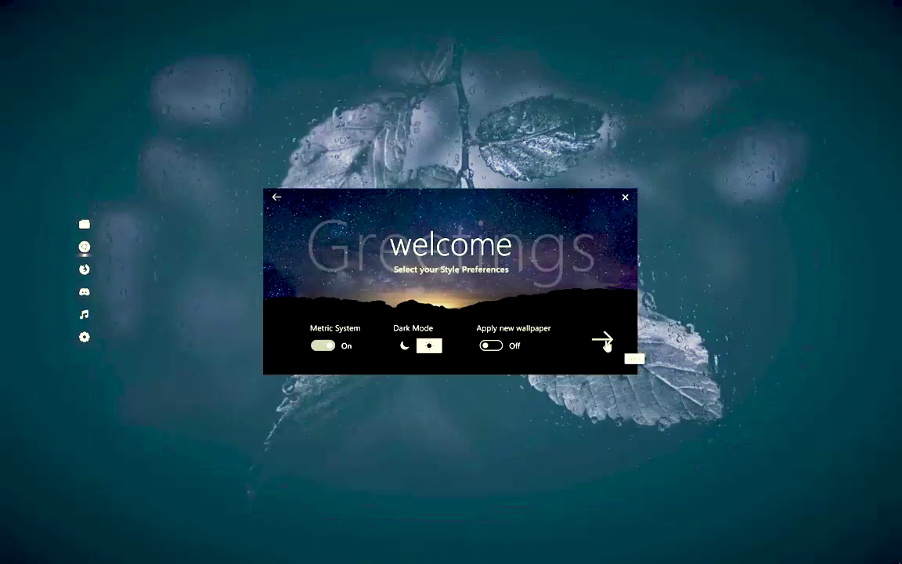
left_click(605, 342)
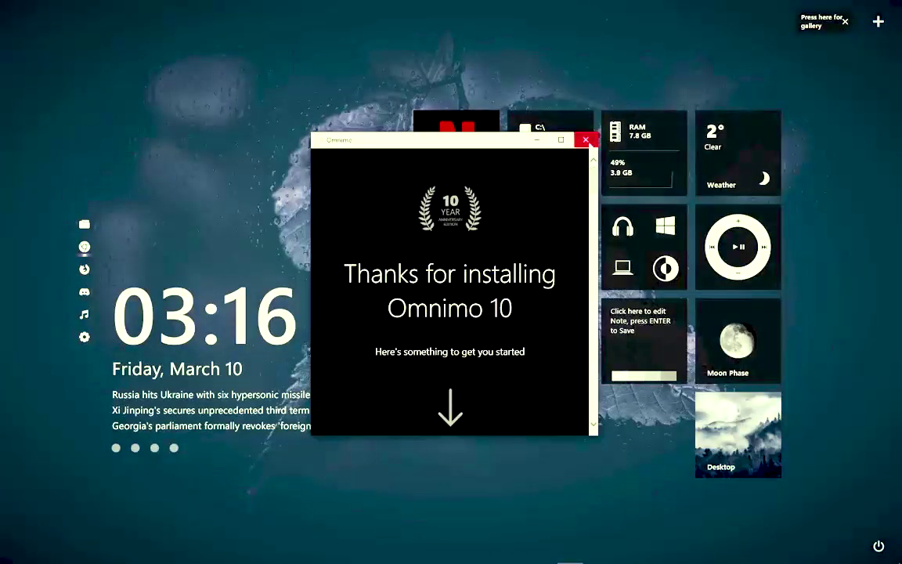
left_click(586, 140)
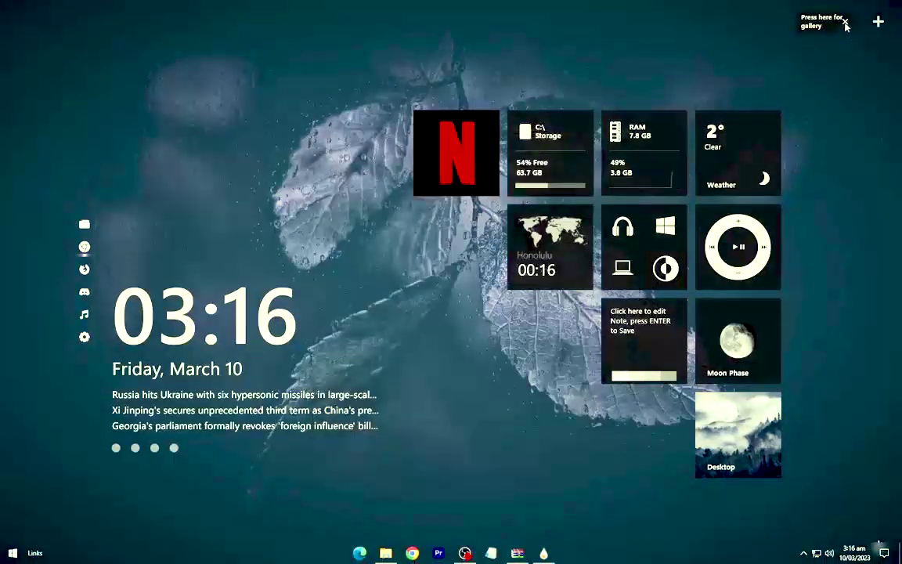
- Close the Netflix, C: storage and world clock tiles of Omnimo on the desktop
right_click(467, 151)
left_click(486, 203)
right_click(541, 149)
left_click(558, 207)
right_click(555, 234)
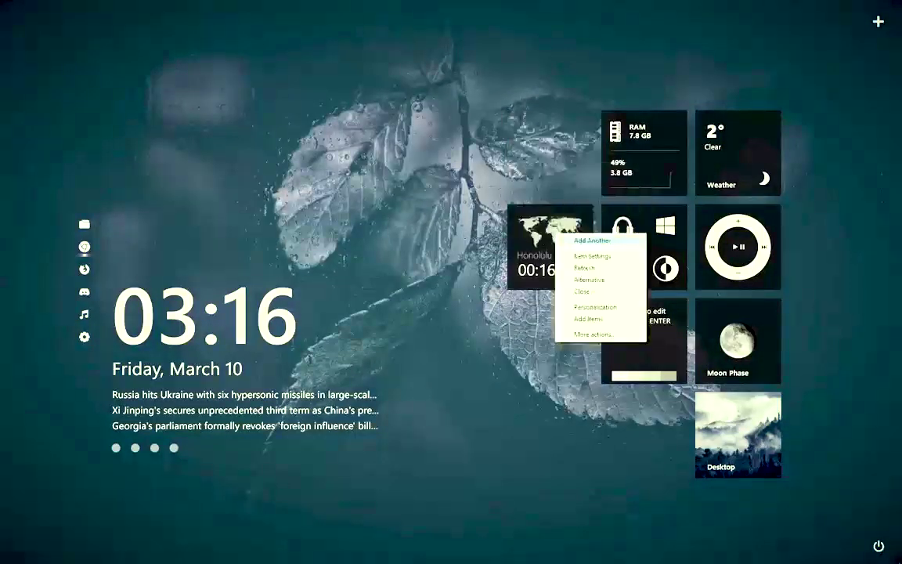
left_click(582, 291)
- Close the remaining Omnimo tiles, including the shortcut icons, RAM, weather, music player, moon phase, note and Desktop tiles
right_click(642, 287)
left_click(669, 344)
right_click(622, 244)
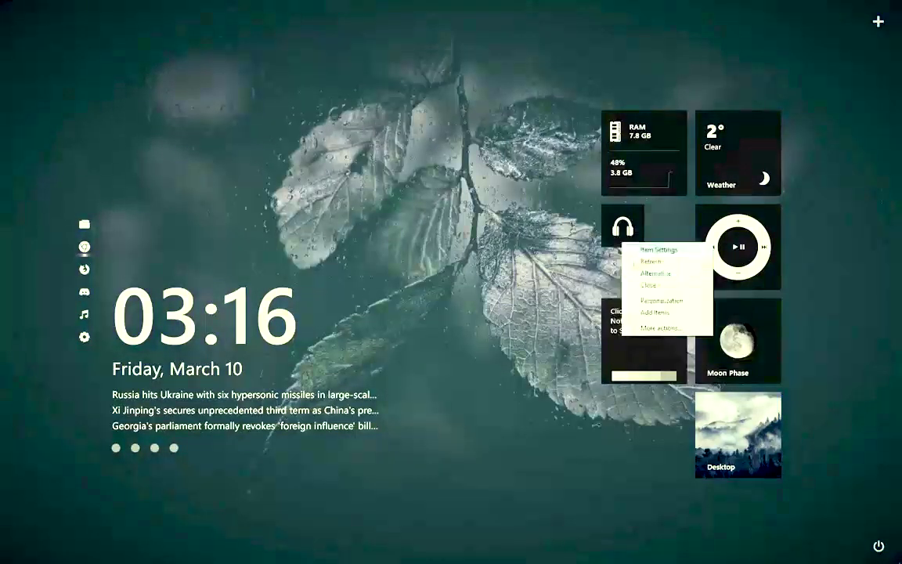
left_click(651, 285)
right_click(628, 186)
left_click(650, 227)
right_click(715, 177)
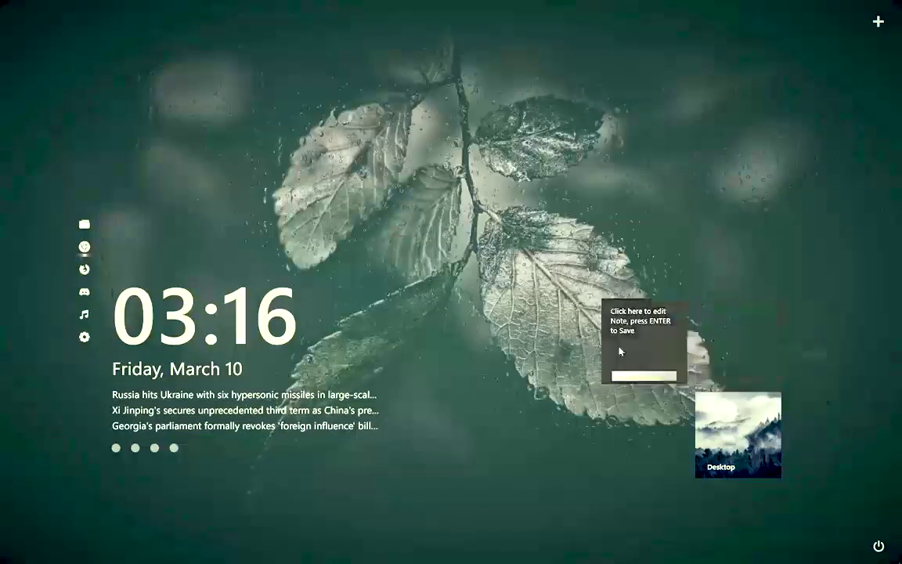
right_click(709, 440)
left_click(752, 524)
- Move the Omnimo clock and news tile up beside the vertical dock and shrink it in its item settings
left_click_drag(210, 339, 205, 269)
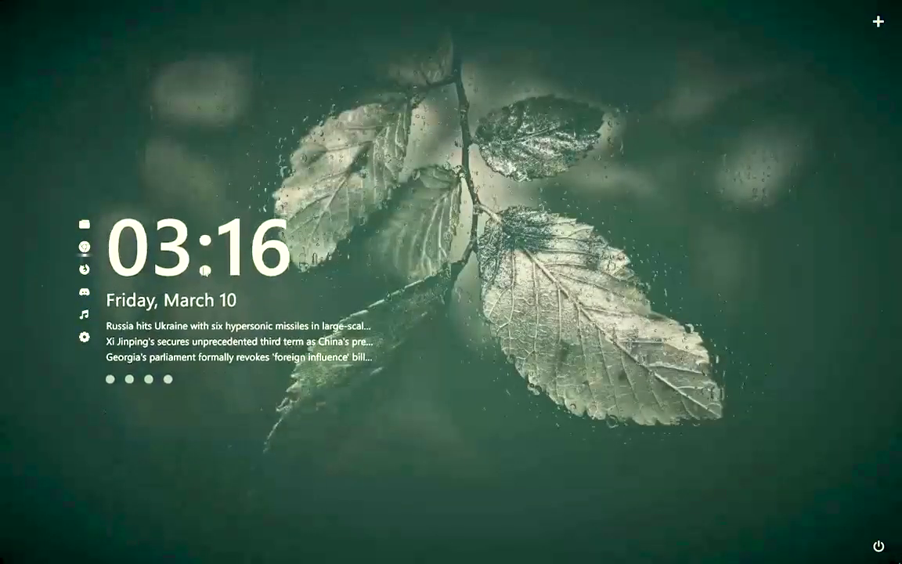
right_click(205, 269)
left_click(239, 271)
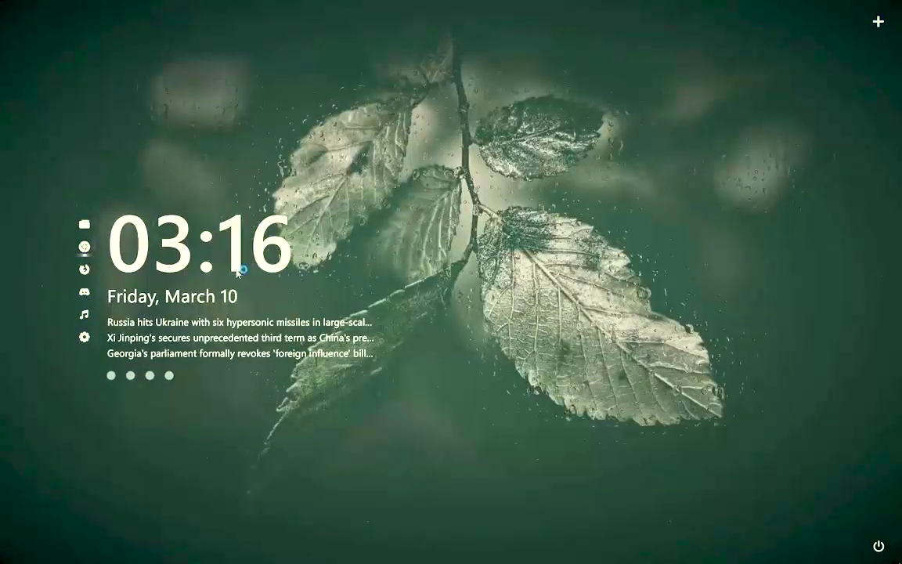
left_click(179, 364)
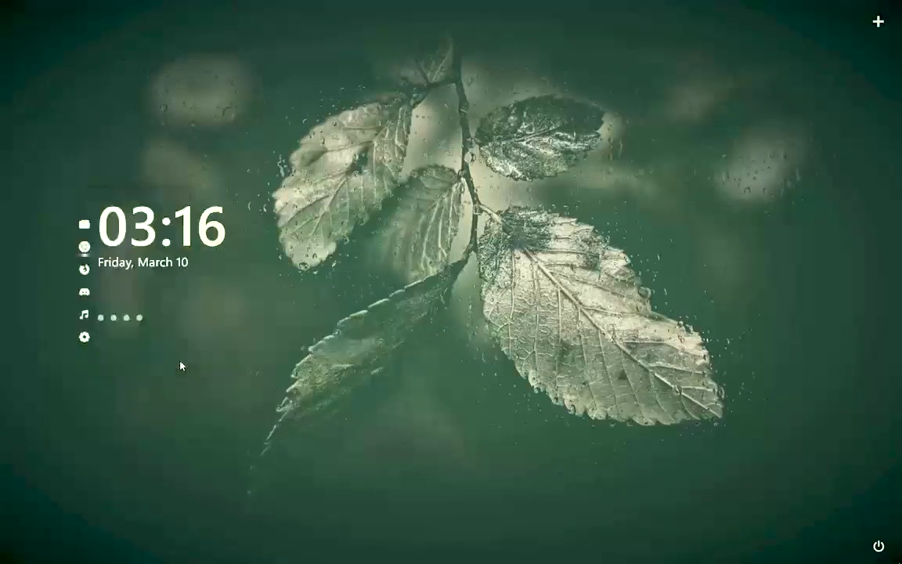
- Readjust the clock and news tile in its item settings to a medium scale that fits beside the dock
right_click(145, 242)
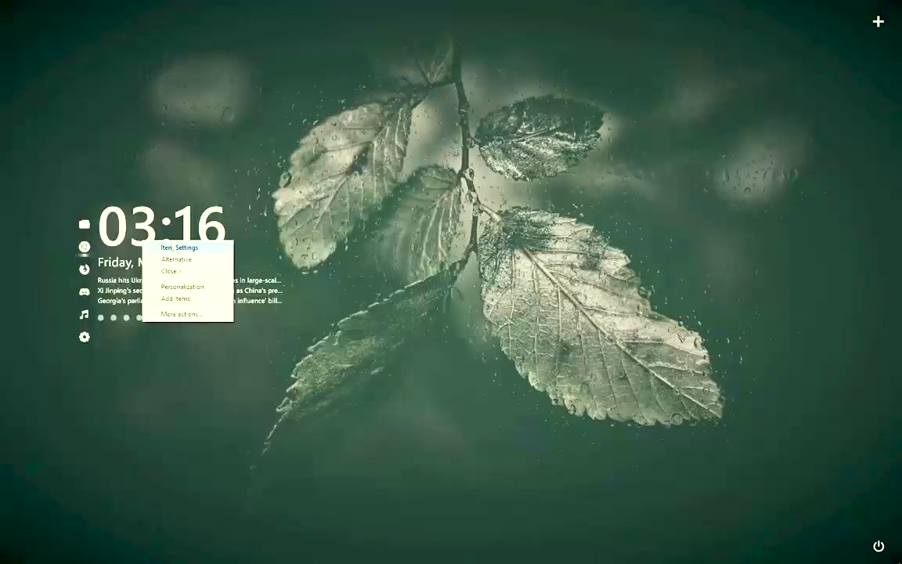
left_click(178, 247)
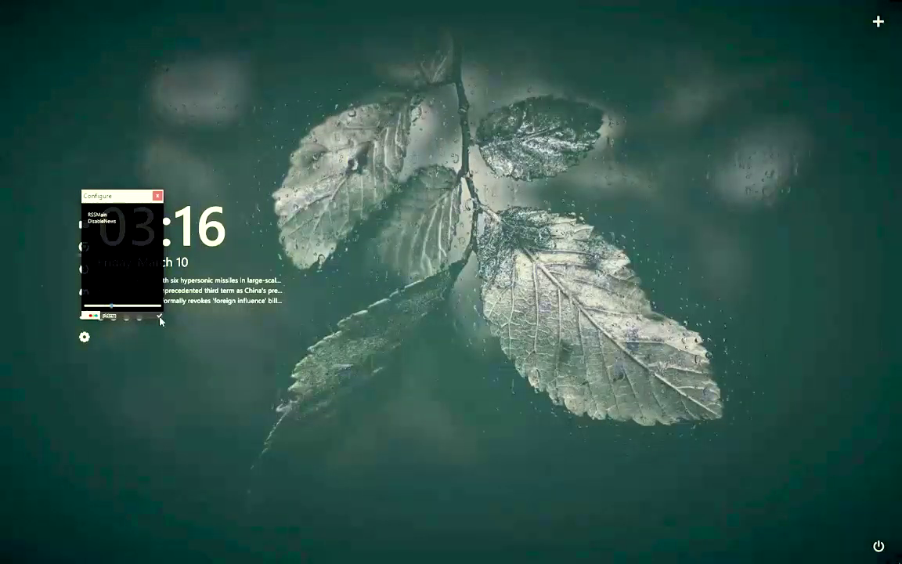
left_click(160, 317)
right_click(155, 256)
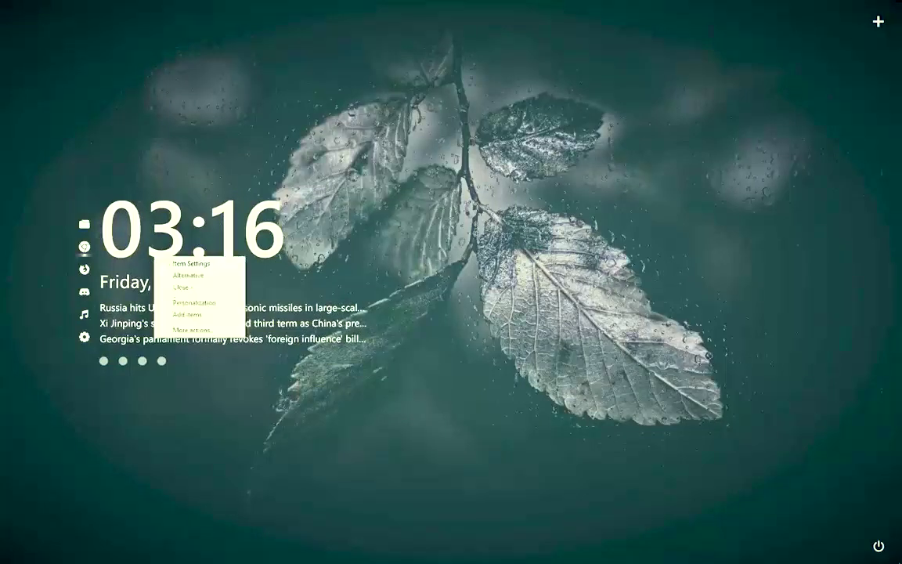
left_click(190, 263)
left_click_drag(115, 339, 110, 337)
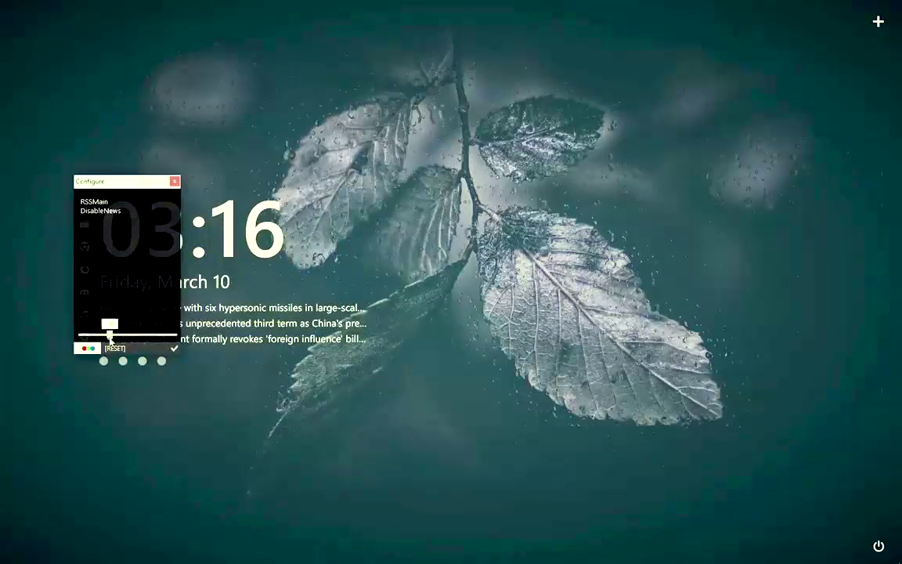
left_click(173, 348)
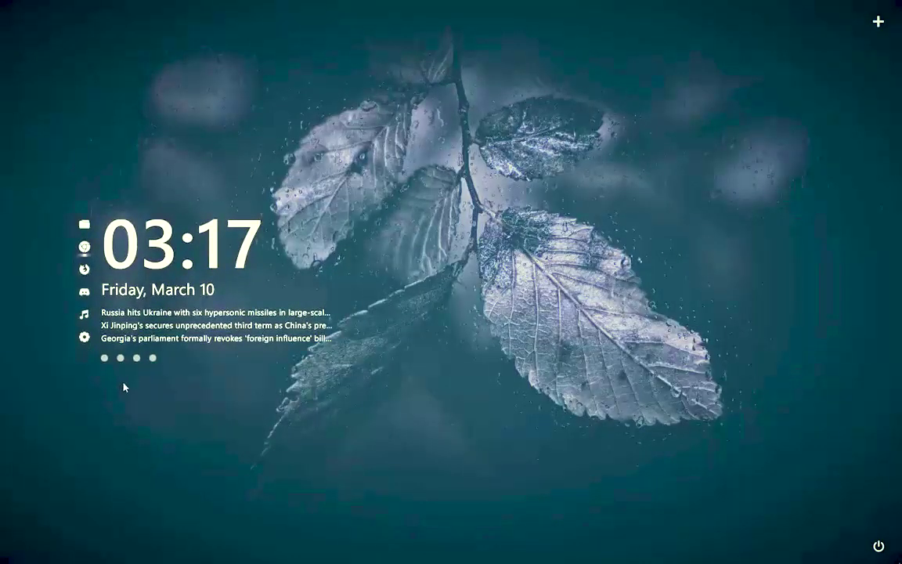
- Load the NenaluX skin Links.ini from the skin list of the Rainmeter manager
mouse_move(677, 548)
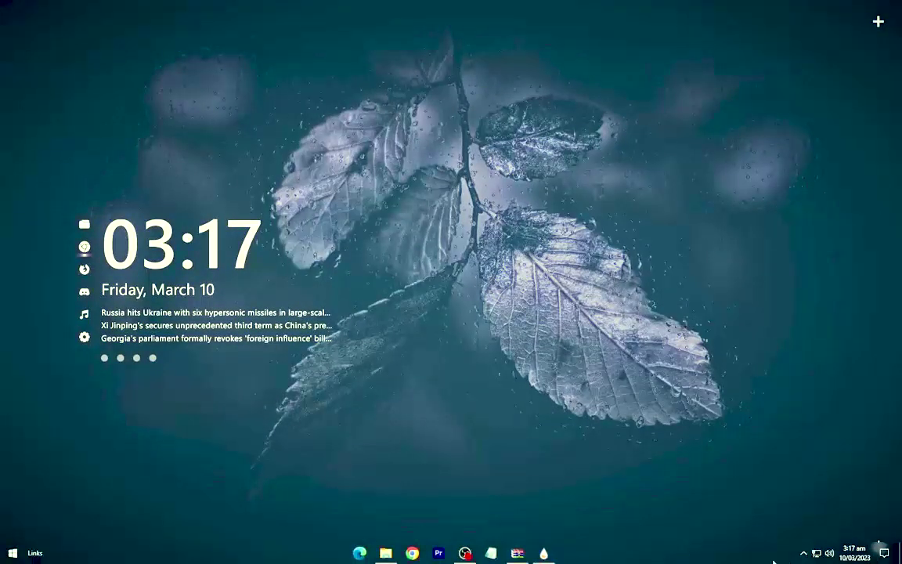
left_click(544, 553)
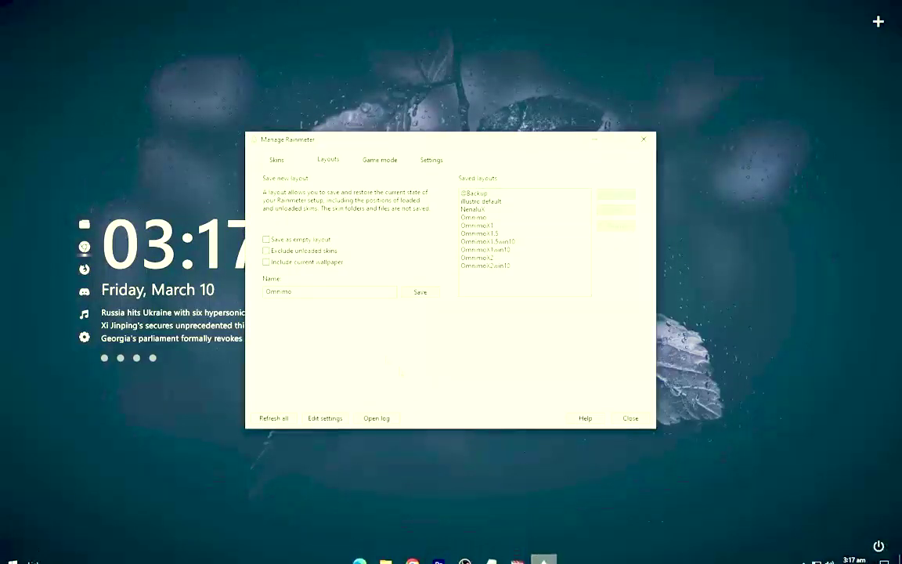
left_click(276, 160)
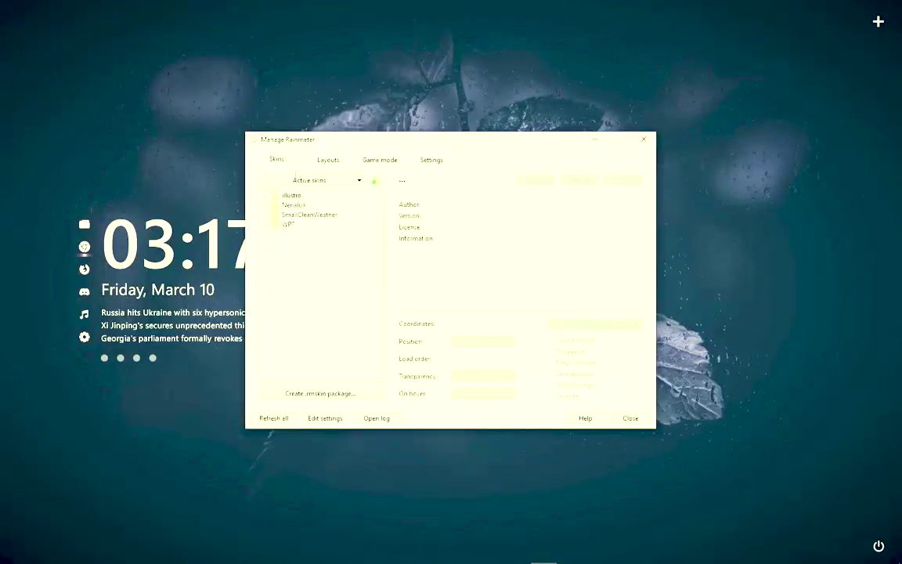
left_click(266, 206)
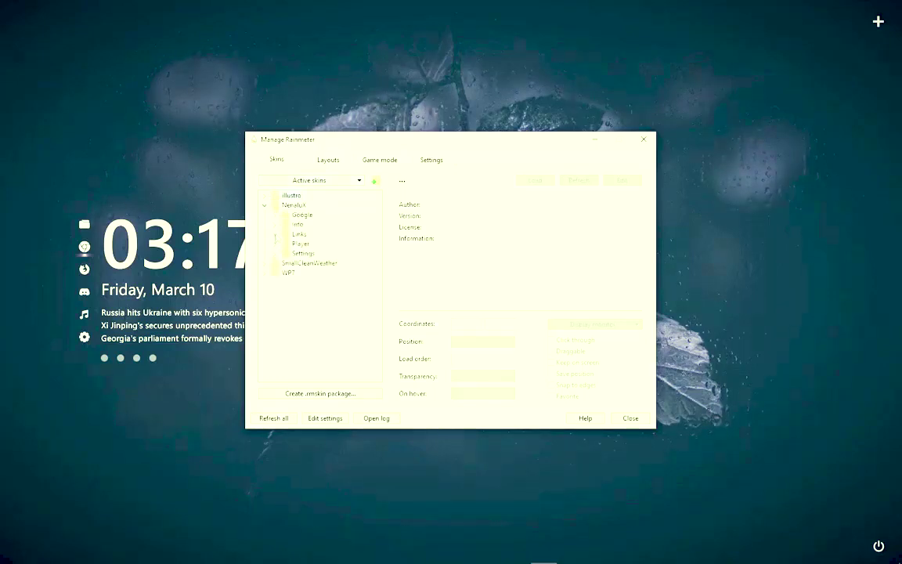
left_click(276, 235)
right_click(300, 244)
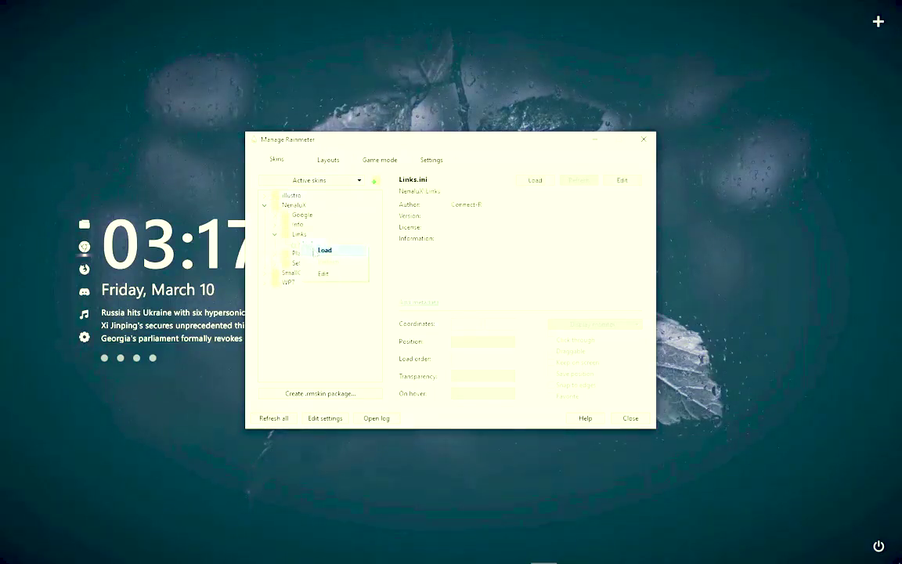
left_click(318, 251)
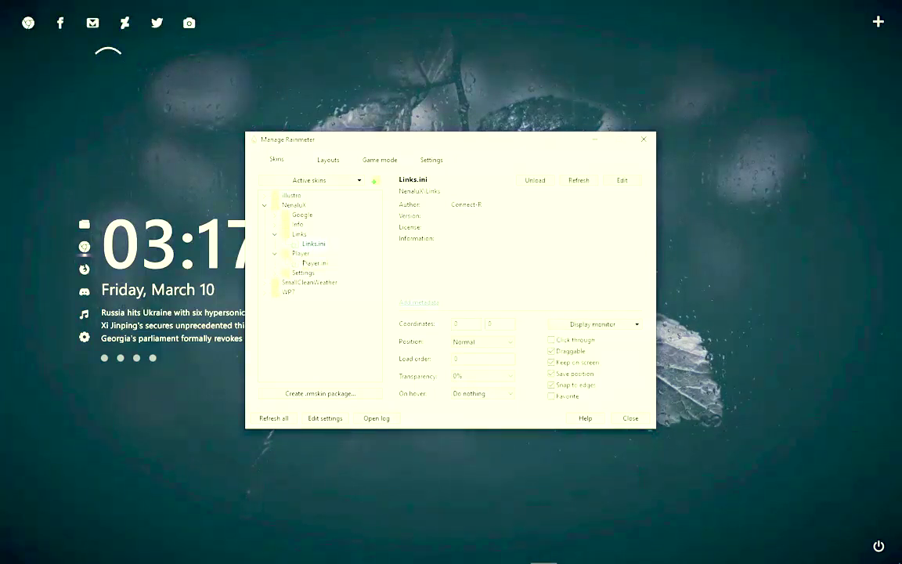
- Load the NenaluX skin Player.ini, placing its dots above the vertical dock and the Links icon row below the clock and news tile
right_click(316, 263)
left_click(329, 268)
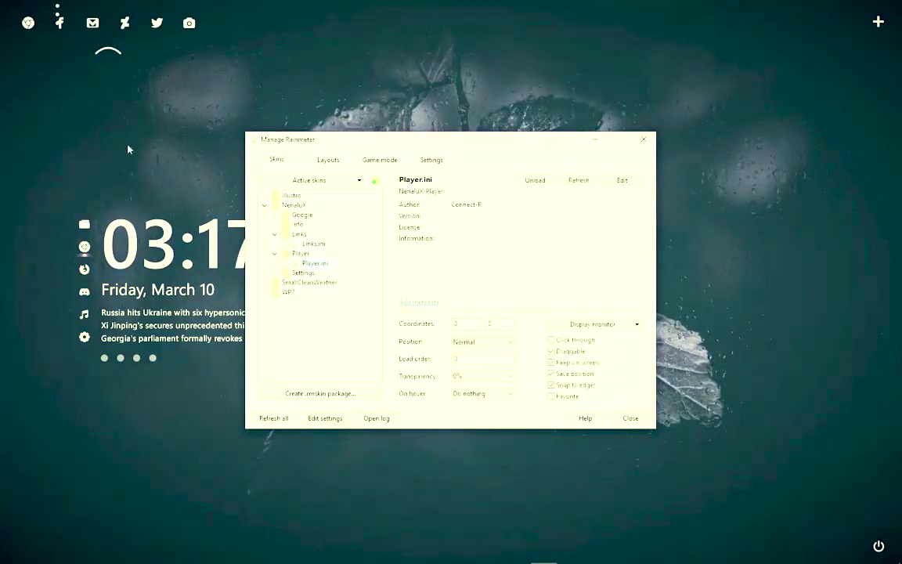
left_click(50, 46)
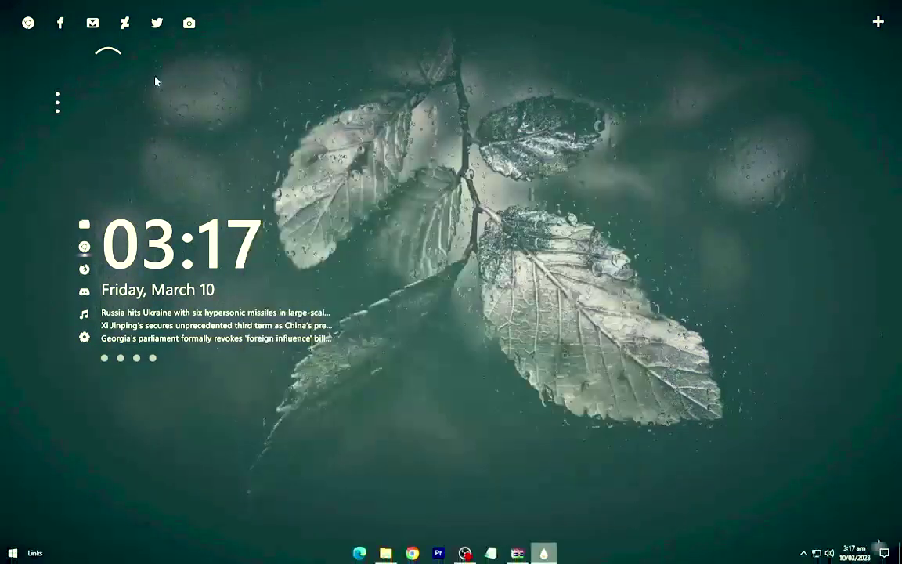
left_click_drag(97, 37, 159, 451)
- Delete the whole [MeterArc] section from the Links skin's configuration file, and save and close the file
right_click(159, 443)
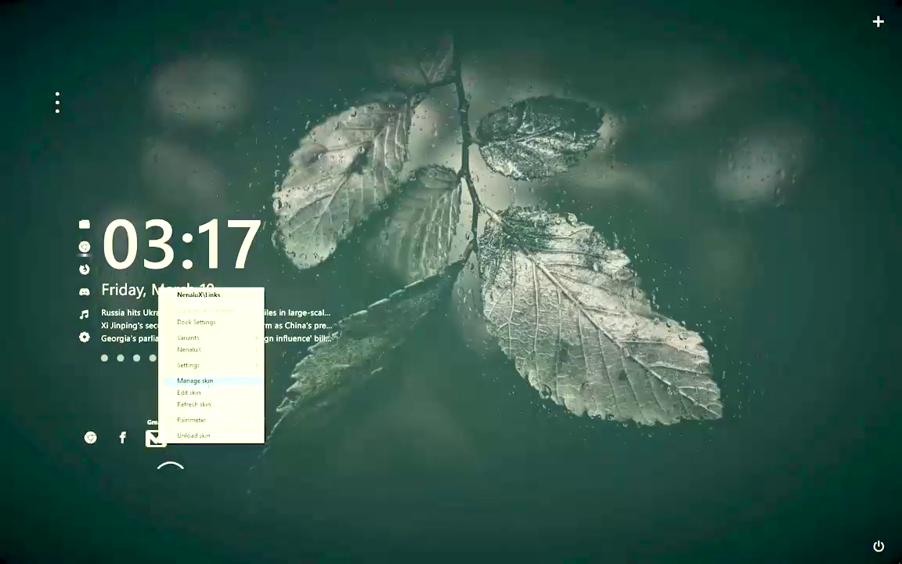
left_click(203, 393)
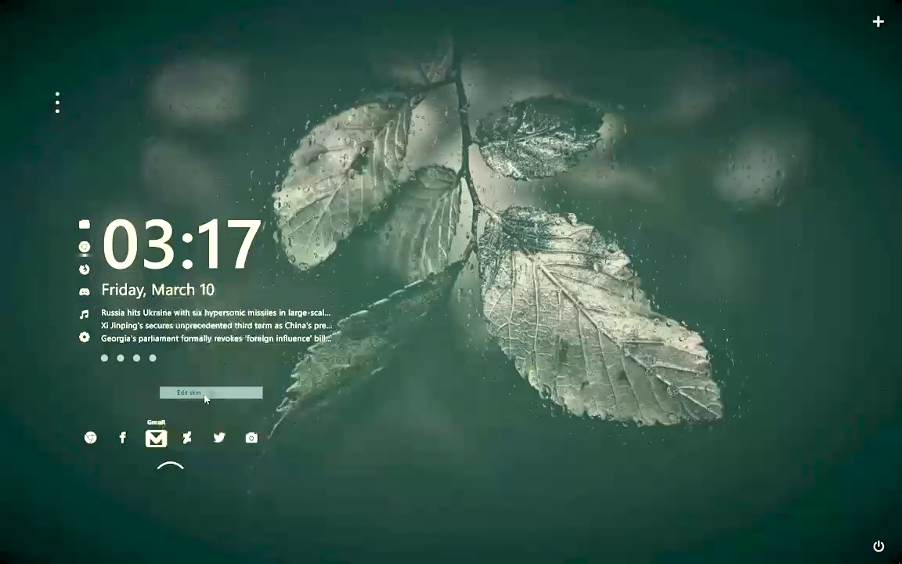
scroll(363, 251, "down", 15)
scroll(363, 250, "down", 20)
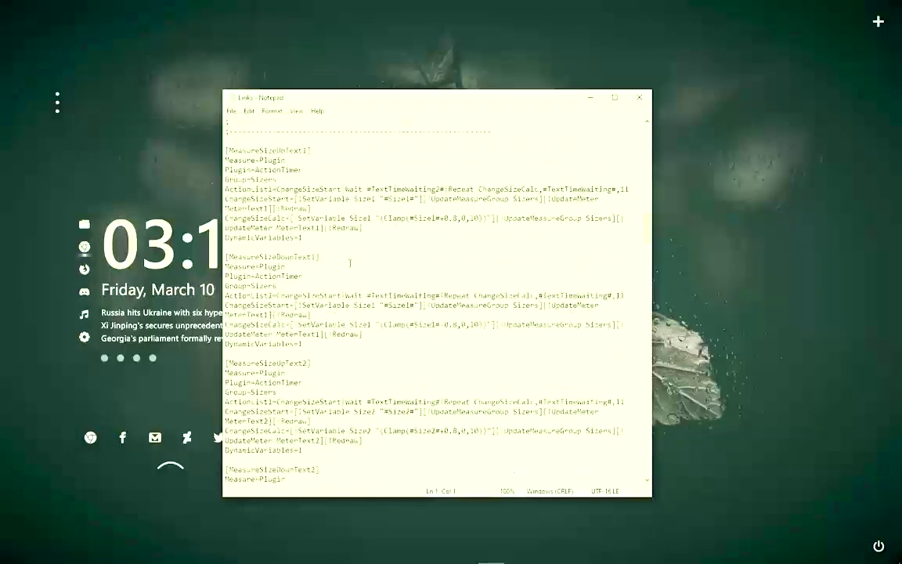
scroll(346, 267, "down", 10)
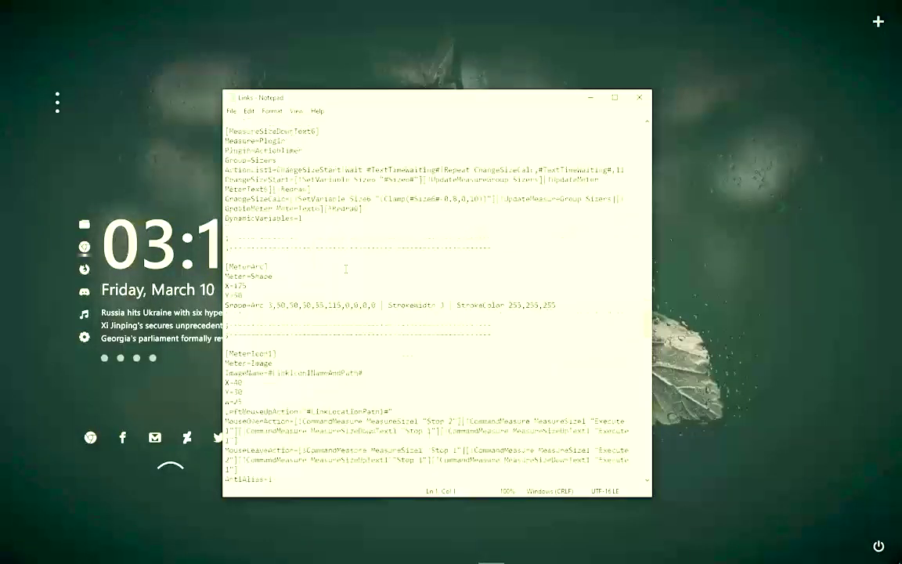
left_click_drag(225, 266, 528, 312)
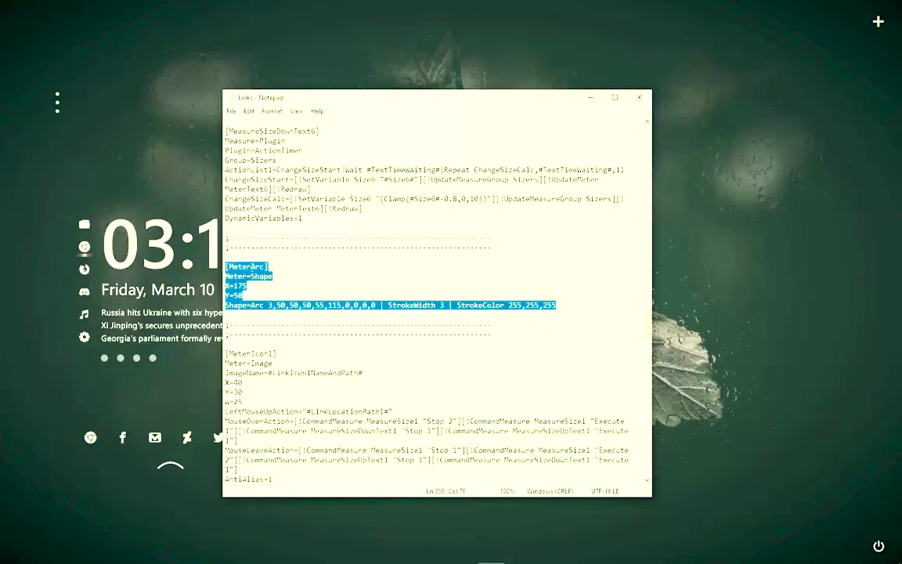
right_click(246, 269)
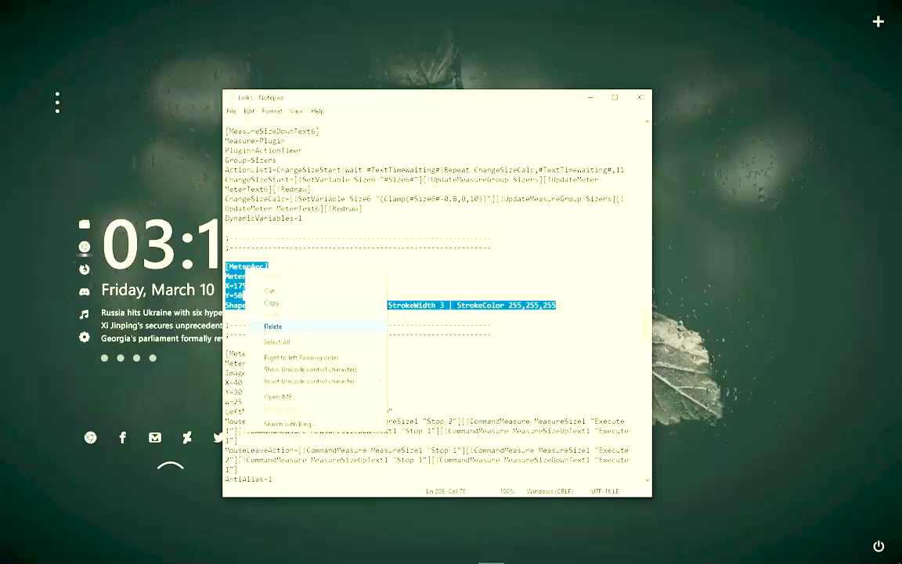
left_click(273, 326)
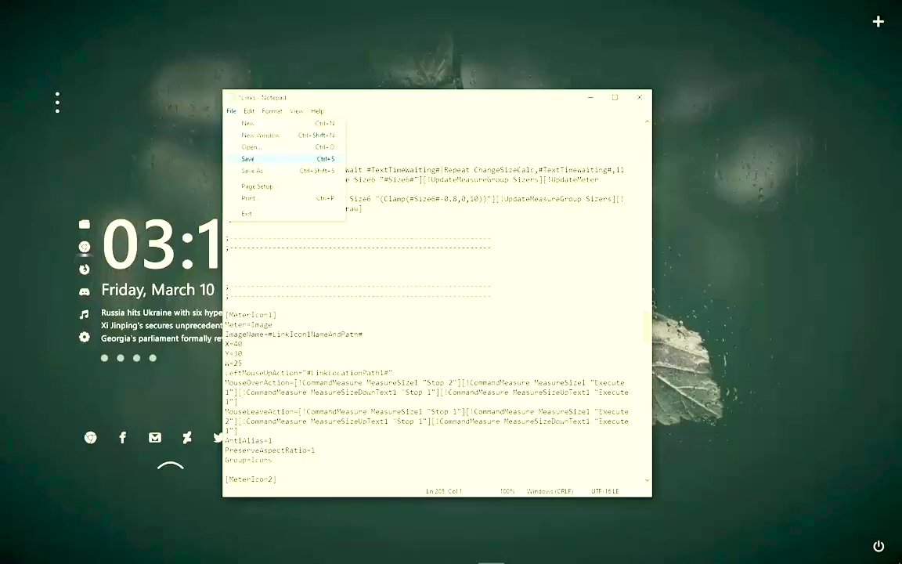
left_click(248, 158)
left_click(640, 98)
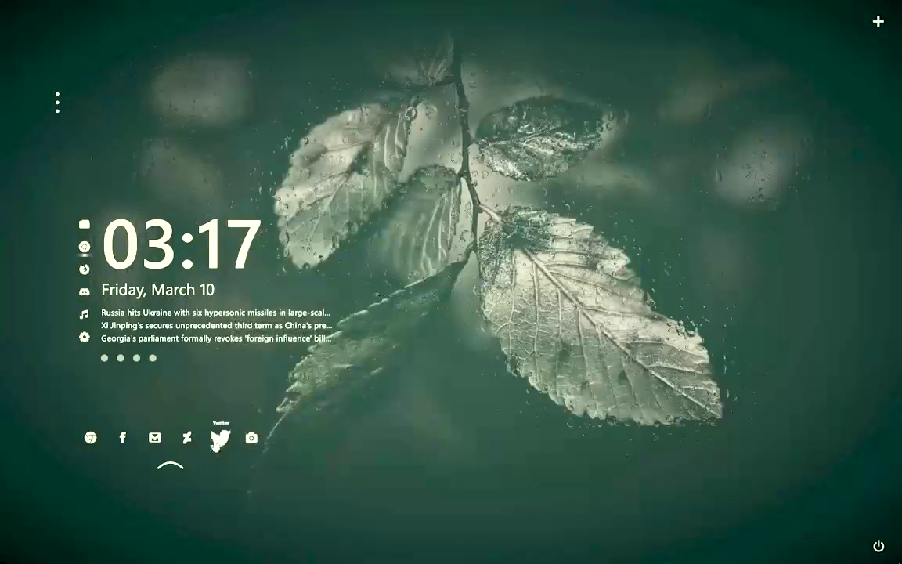
- Refresh the Links skin and align the Player skin's three dots with the start of the link icon row
right_click(213, 438)
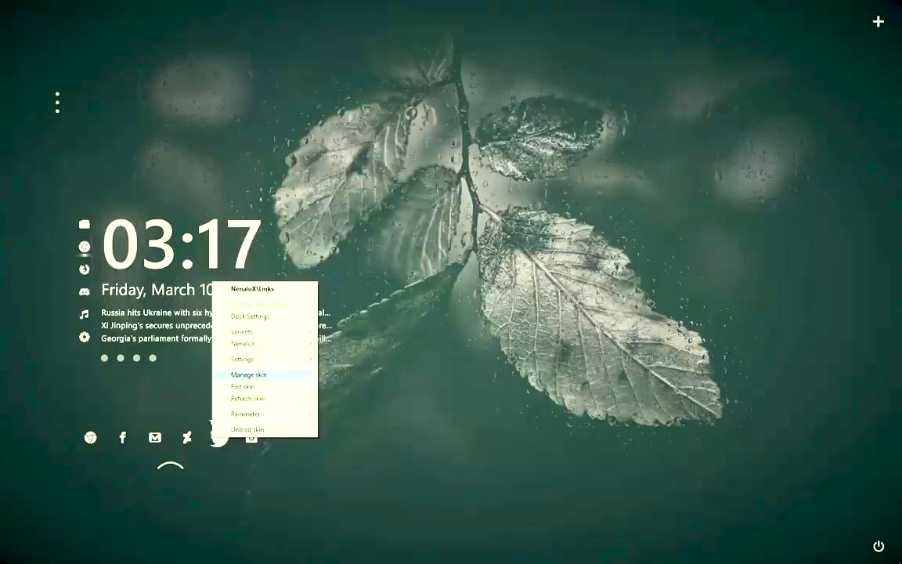
left_click(258, 398)
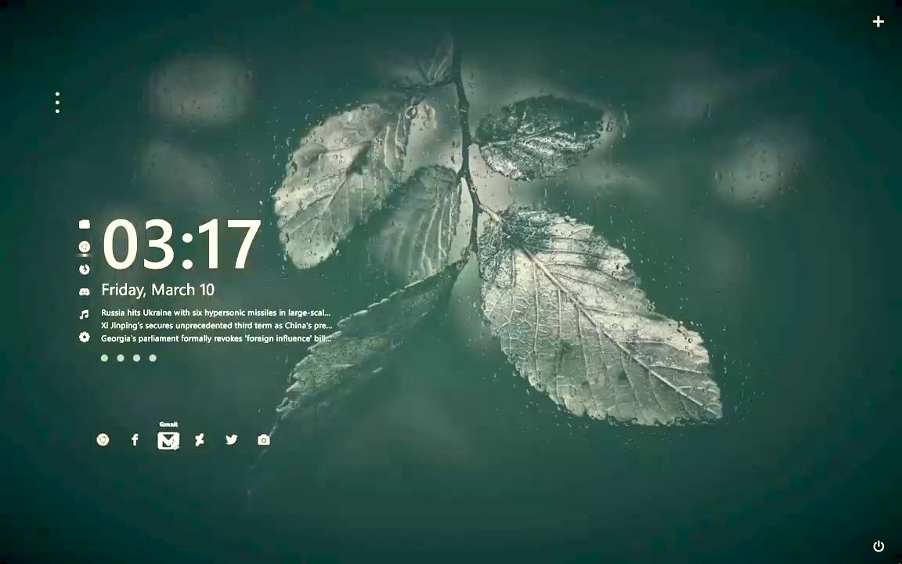
left_click_drag(56, 102, 78, 439)
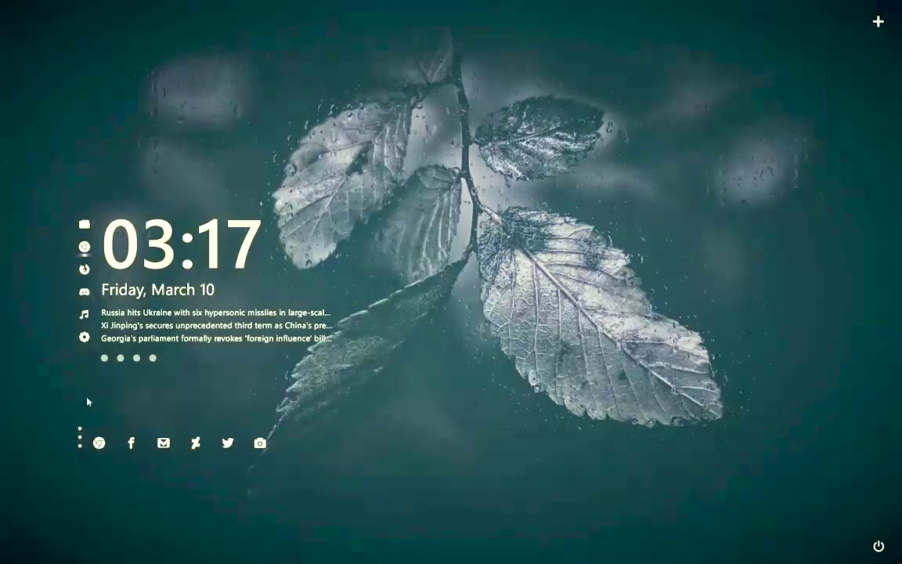